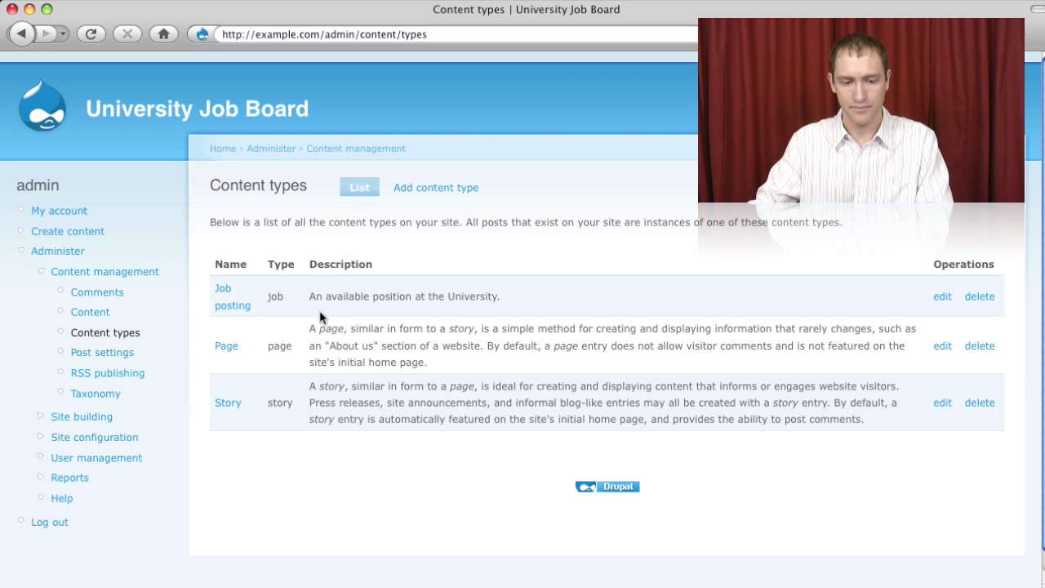
- Open the modules page under Site building and mark the CCK Content module as enabled
{"action": "left_click", "coordinate": [82, 420]}
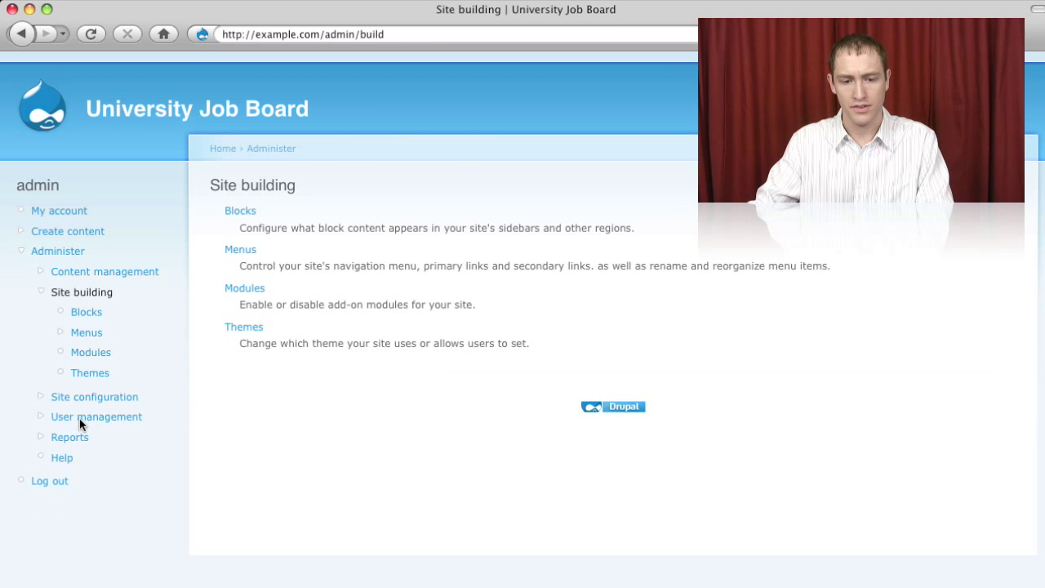
{"action": "left_click", "coordinate": [249, 290]}
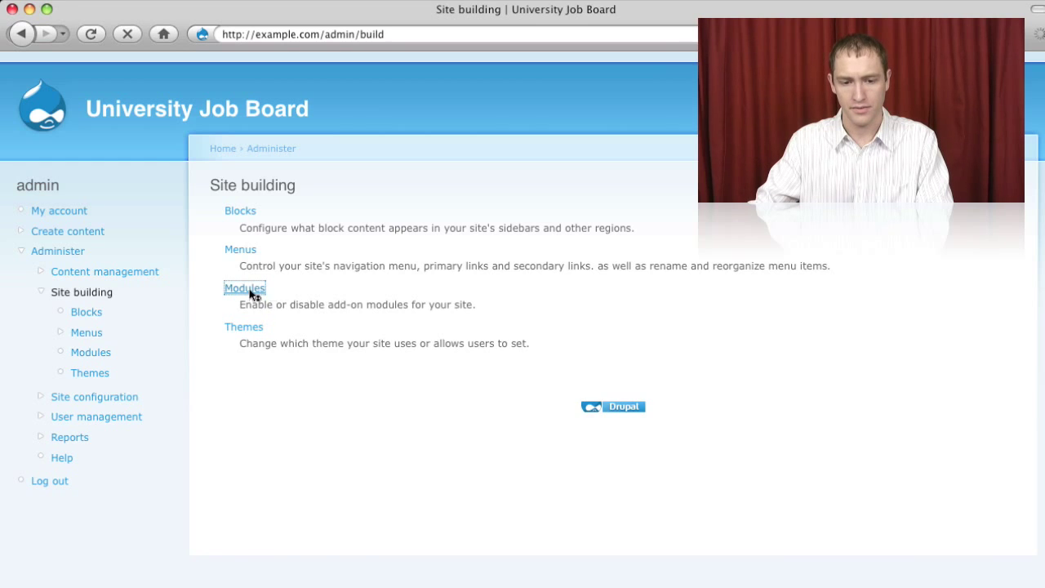
{"action": "scroll", "coordinate": [313, 293], "scroll_direction": "down", "scroll_amount": 6}
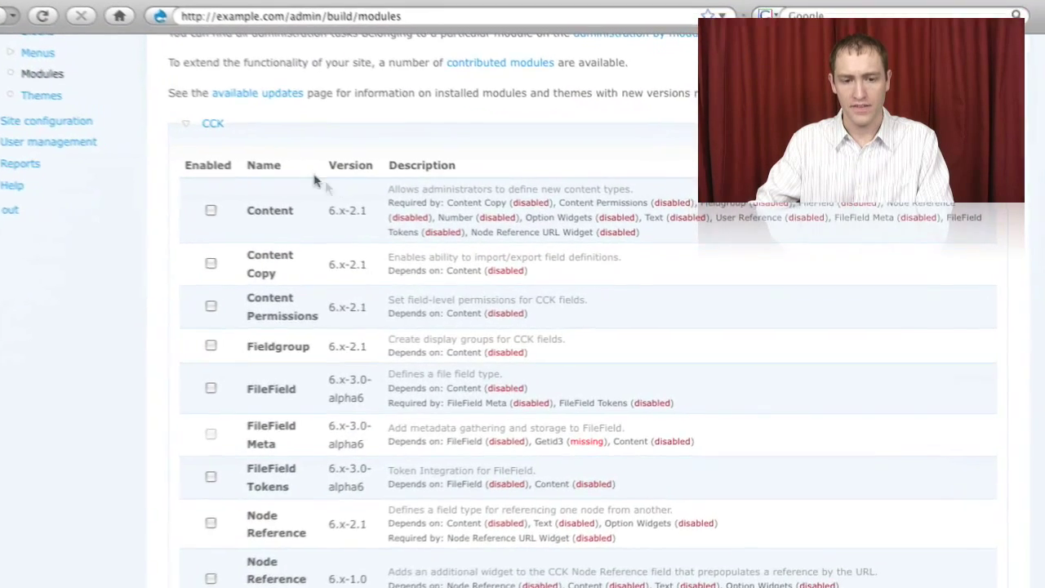
{"action": "scroll", "coordinate": [131, 139], "scroll_direction": "down", "scroll_amount": 2}
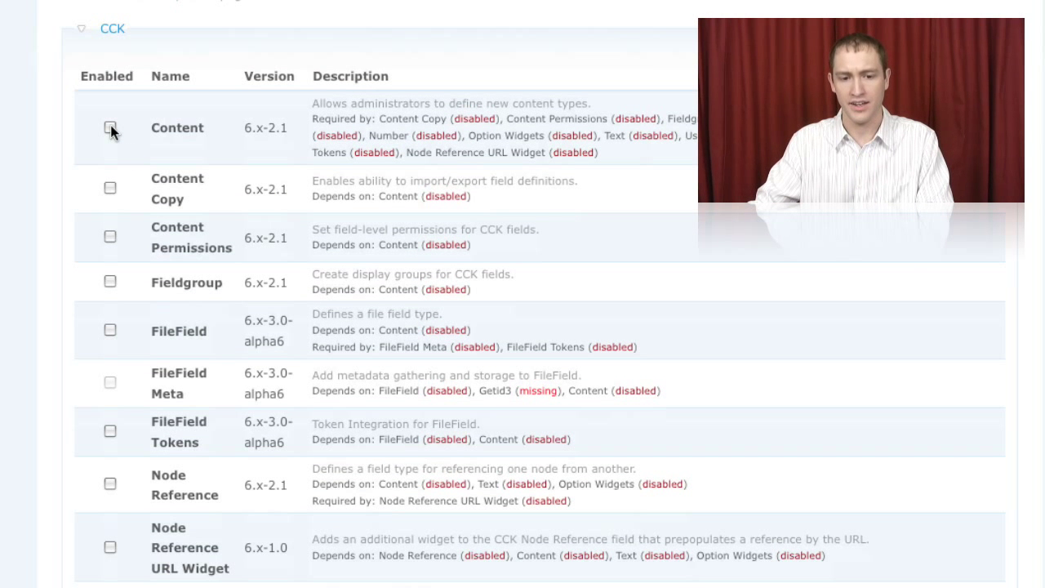
{"action": "left_click", "coordinate": [110, 128]}
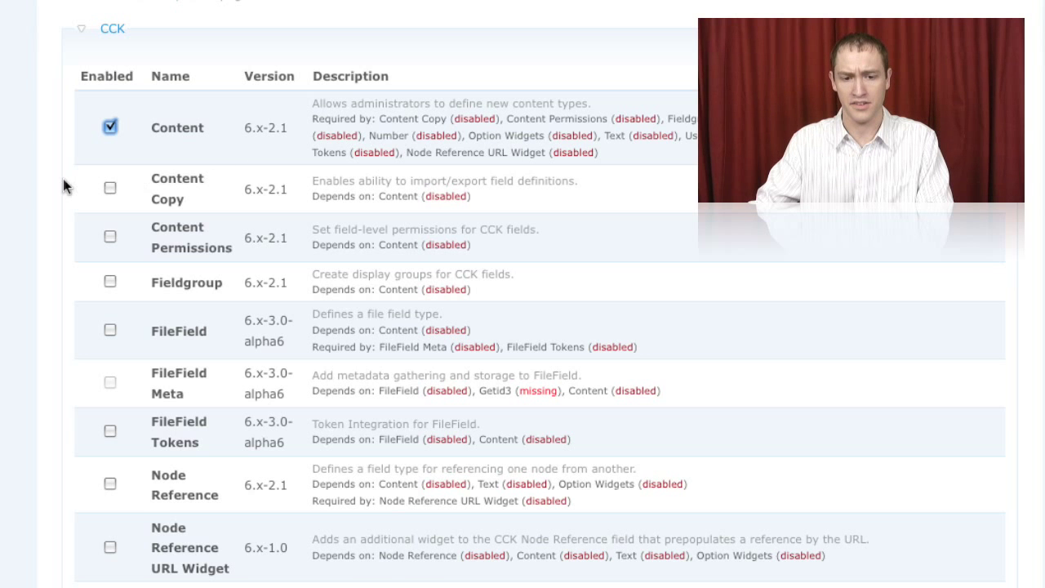
- Mark the CCK modules FileField, Node Reference and Number as enabled
{"action": "scroll", "coordinate": [63, 179], "scroll_direction": "down", "scroll_amount": 4}
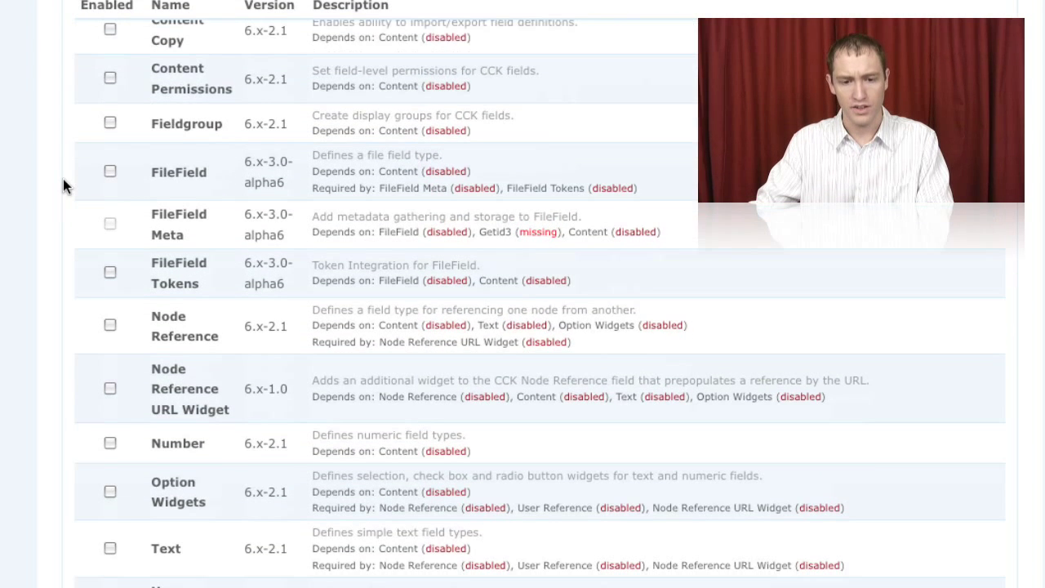
{"action": "left_click", "coordinate": [109, 171]}
{"action": "scroll", "coordinate": [98, 170], "scroll_direction": "down", "scroll_amount": 1}
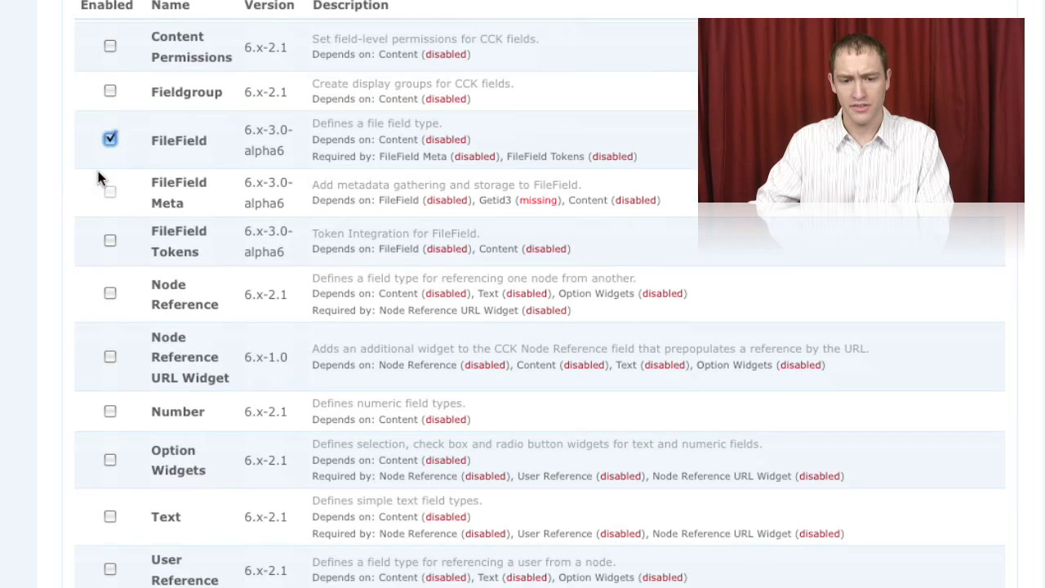
{"action": "scroll", "coordinate": [68, 193], "scroll_direction": "down", "scroll_amount": 1}
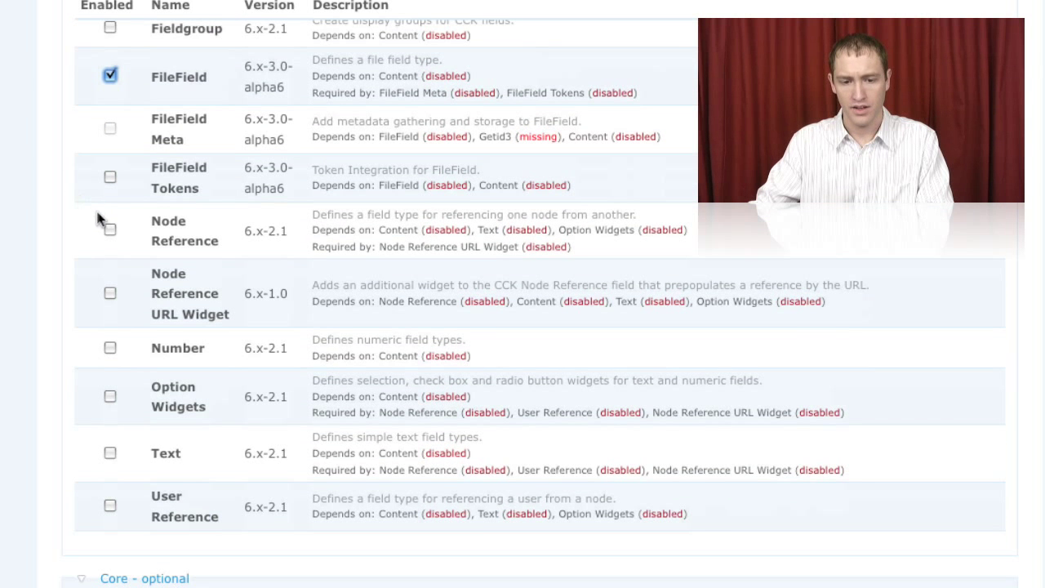
{"action": "left_click", "coordinate": [110, 229]}
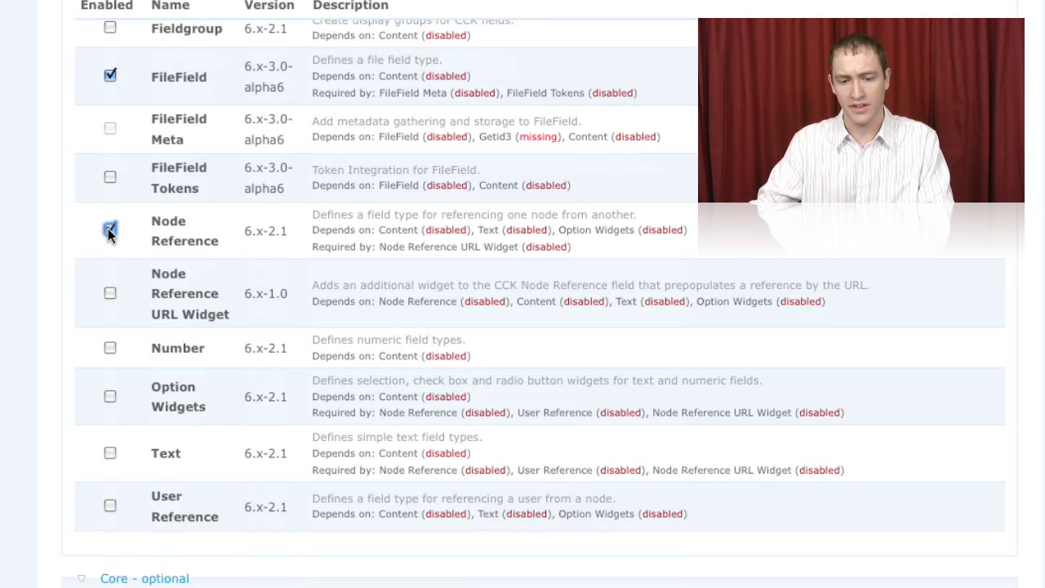
{"action": "scroll", "coordinate": [109, 232], "scroll_direction": "down", "scroll_amount": 1}
{"action": "left_click", "coordinate": [114, 317]}
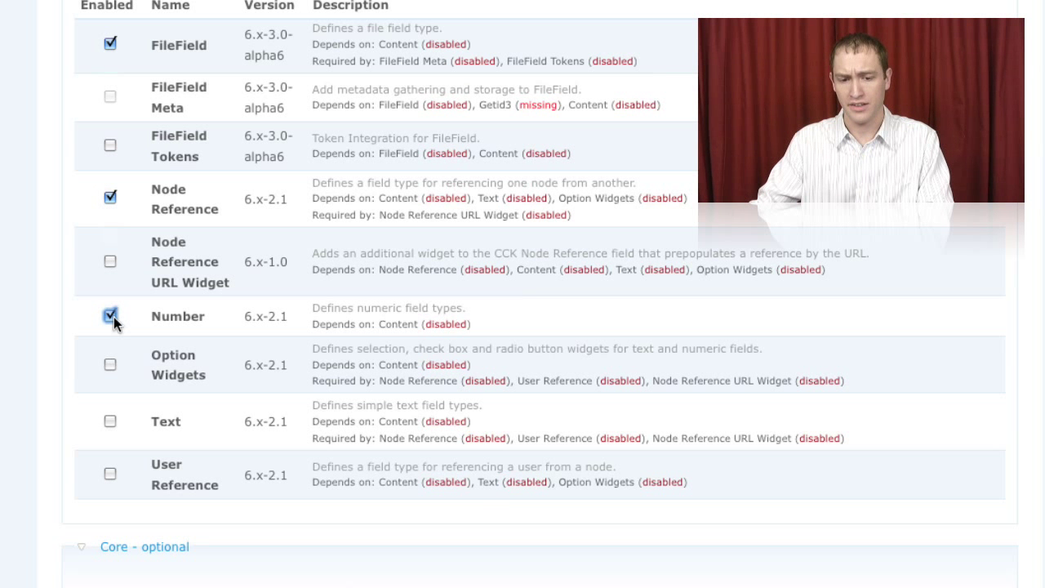
- Mark the CCK modules Option Widgets and Text as enabled
{"action": "scroll", "coordinate": [131, 294], "scroll_direction": "down", "scroll_amount": 1}
{"action": "scroll", "coordinate": [131, 300], "scroll_direction": "down", "scroll_amount": 1}
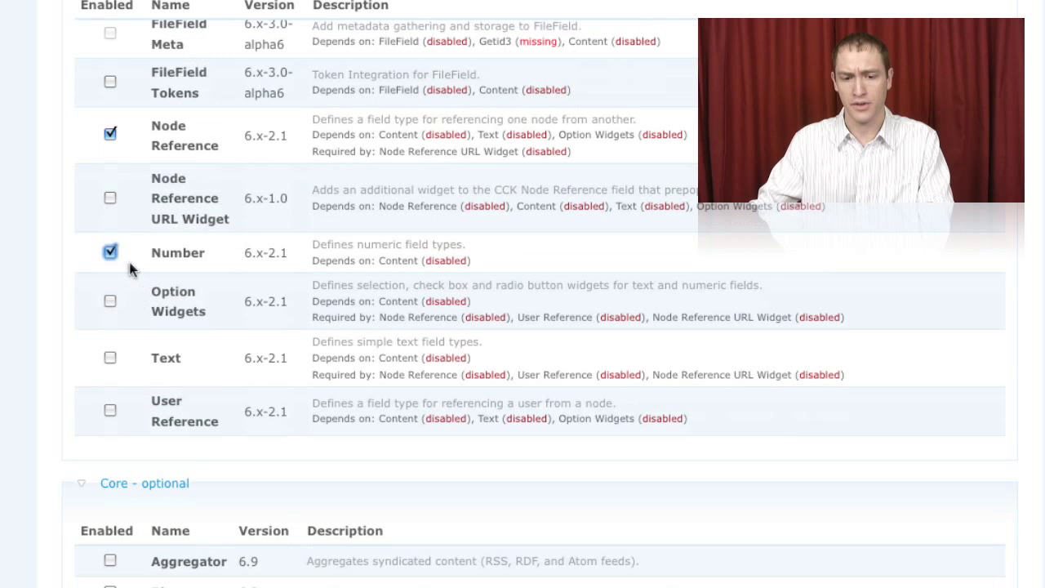
{"action": "left_click", "coordinate": [109, 301]}
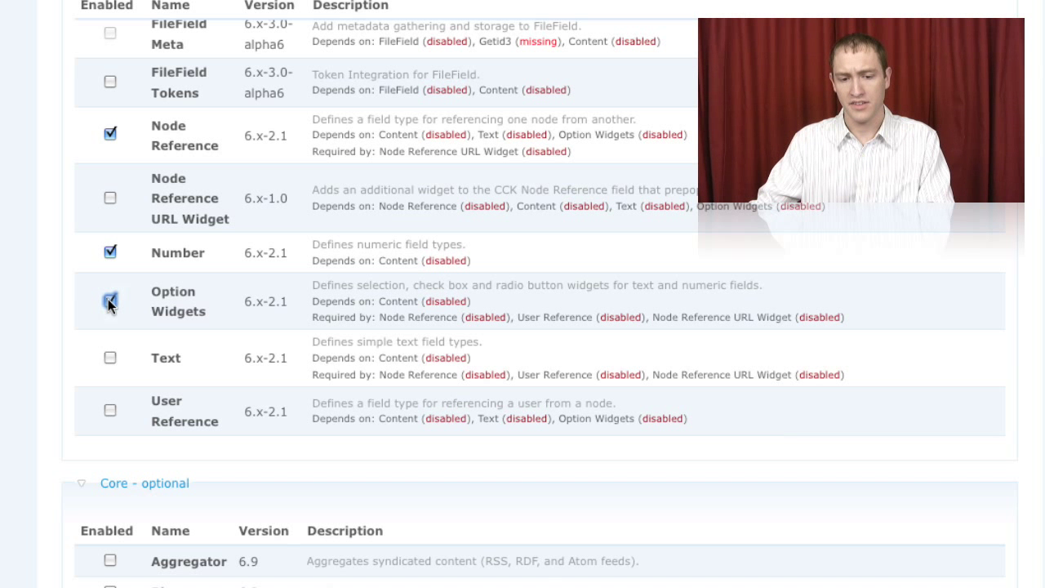
{"action": "scroll", "coordinate": [108, 301], "scroll_direction": "down", "scroll_amount": 1}
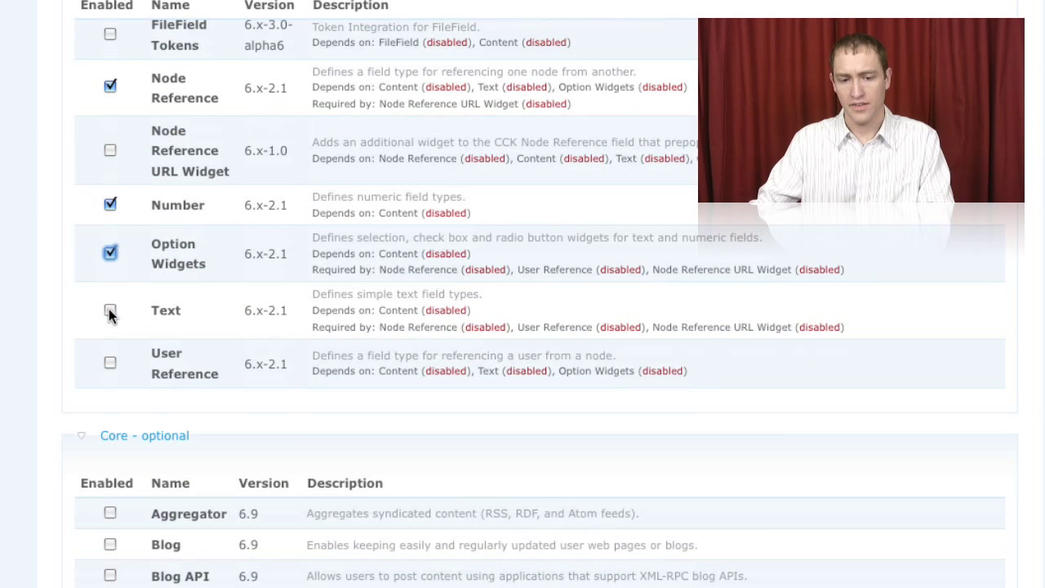
{"action": "left_click", "coordinate": [110, 314]}
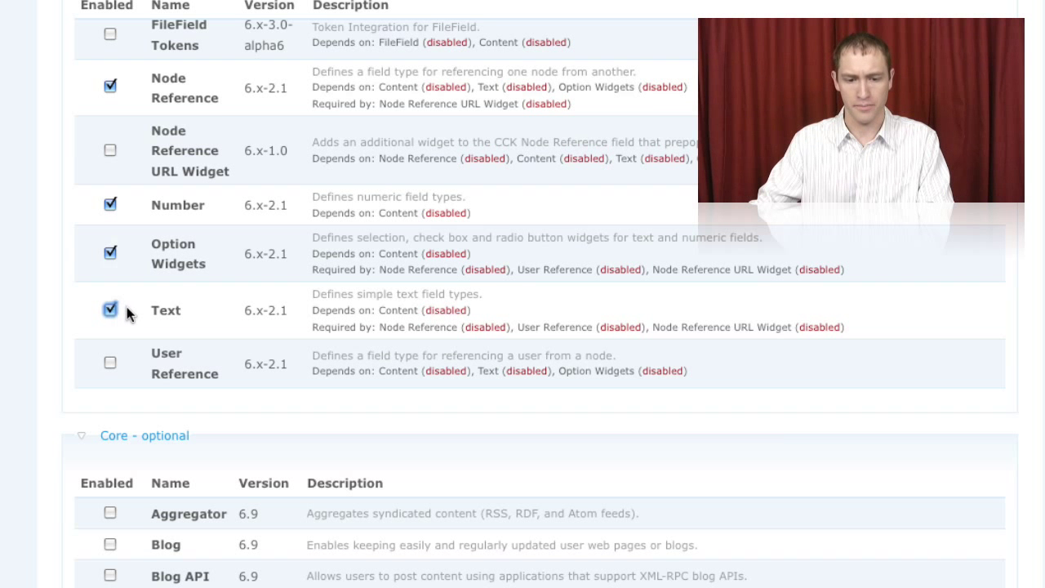
- Mark the User Reference module as enabled and save the module configuration
{"action": "scroll", "coordinate": [126, 310], "scroll_direction": "down", "scroll_amount": 4}
{"action": "scroll", "coordinate": [126, 318], "scroll_direction": "up", "scroll_amount": 1}
{"action": "left_click", "coordinate": [109, 253]}
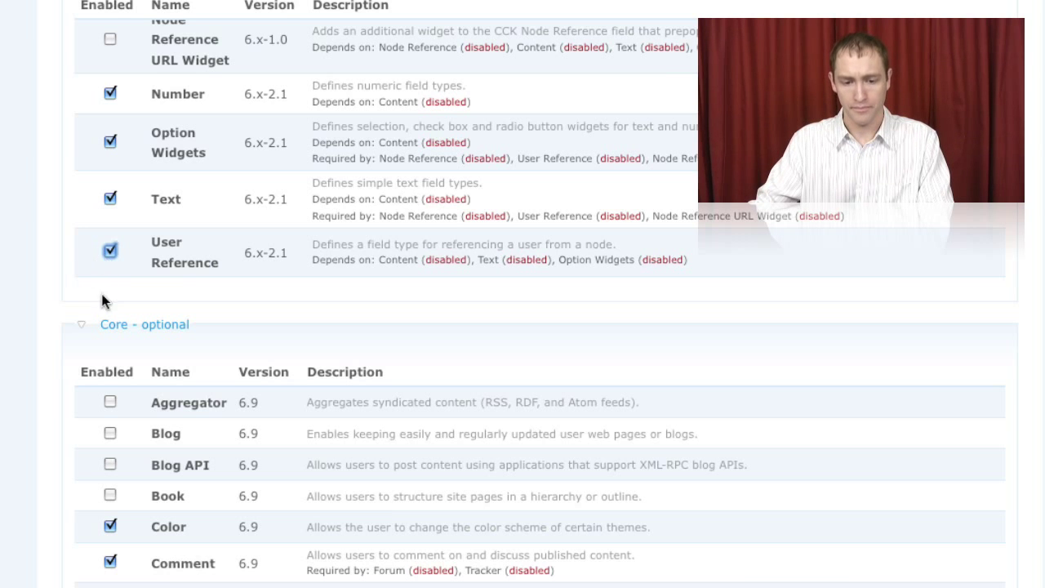
{"action": "scroll", "coordinate": [89, 286], "scroll_direction": "down", "scroll_amount": 10}
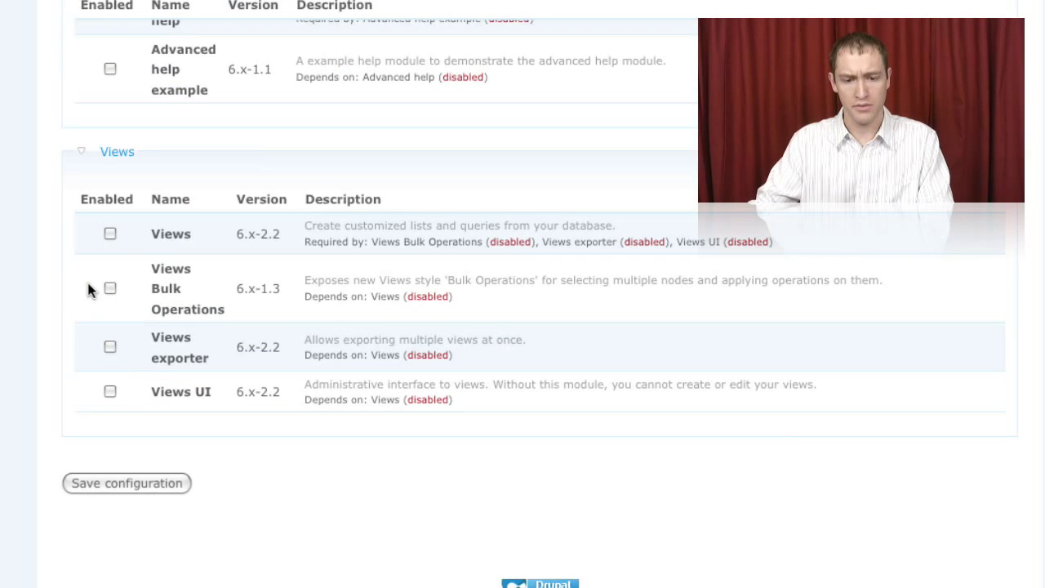
{"action": "left_click", "coordinate": [98, 485]}
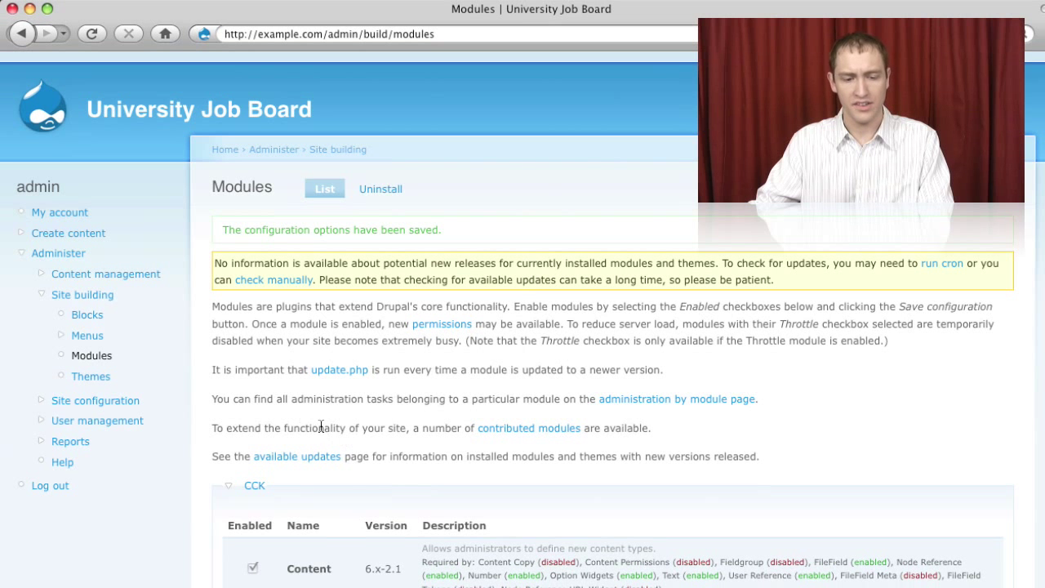
- Go to the content types under Content management, check the site-wide fields overview and return to the list
{"action": "left_click", "coordinate": [95, 277]}
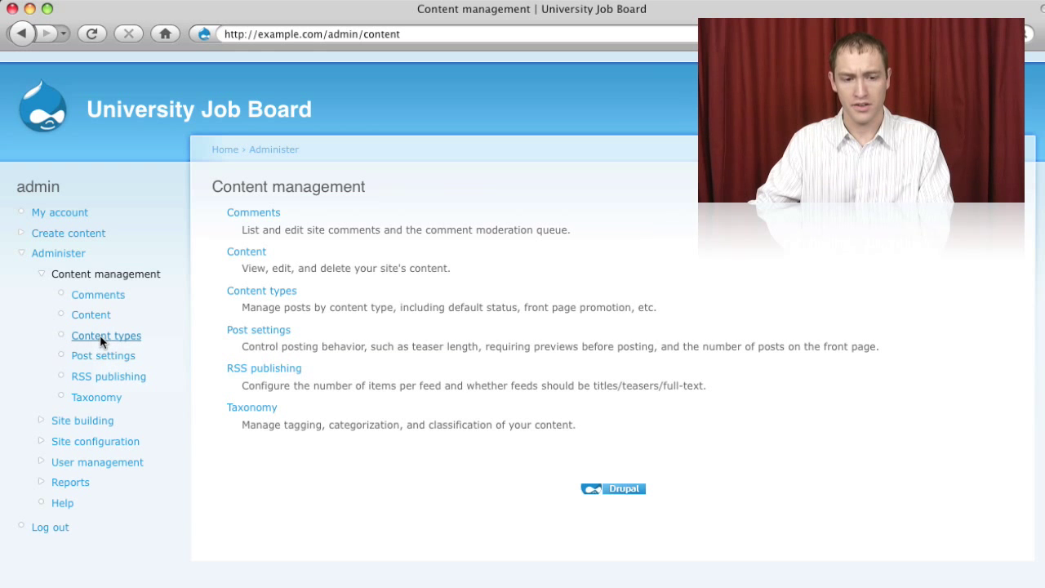
{"action": "left_click", "coordinate": [100, 335]}
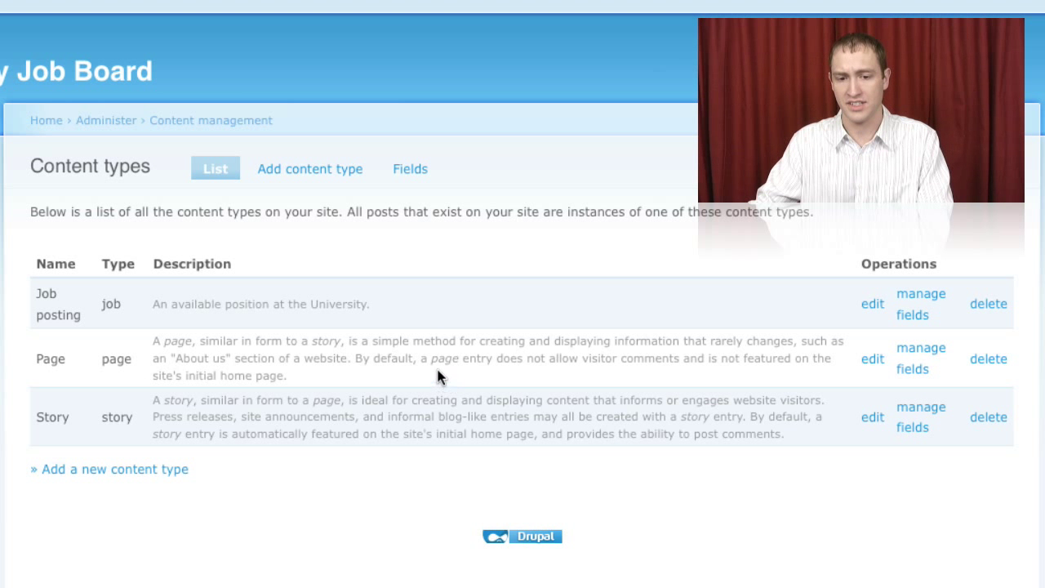
{"action": "left_click", "coordinate": [412, 177]}
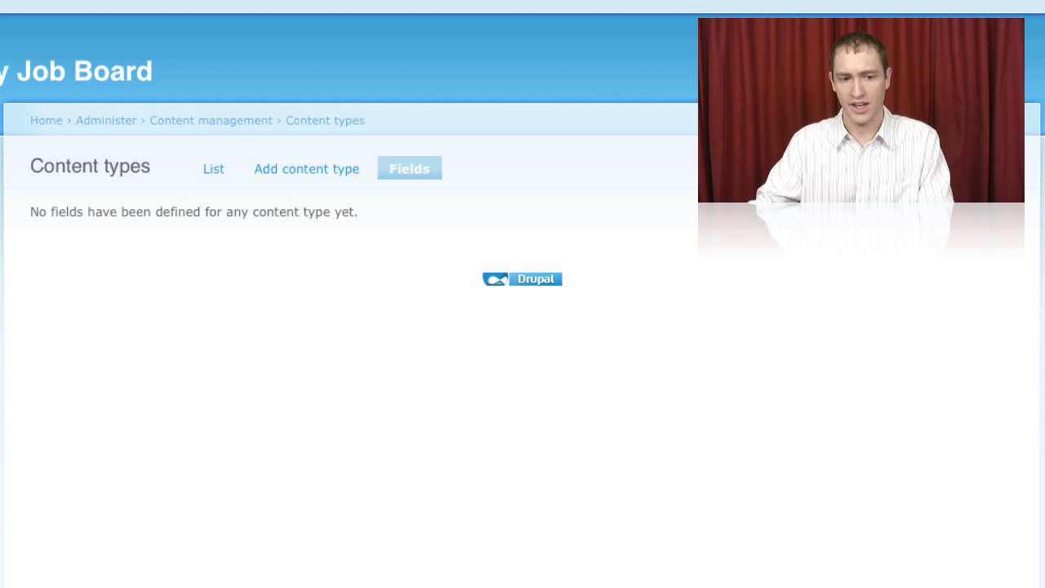
{"action": "left_click", "coordinate": [214, 170]}
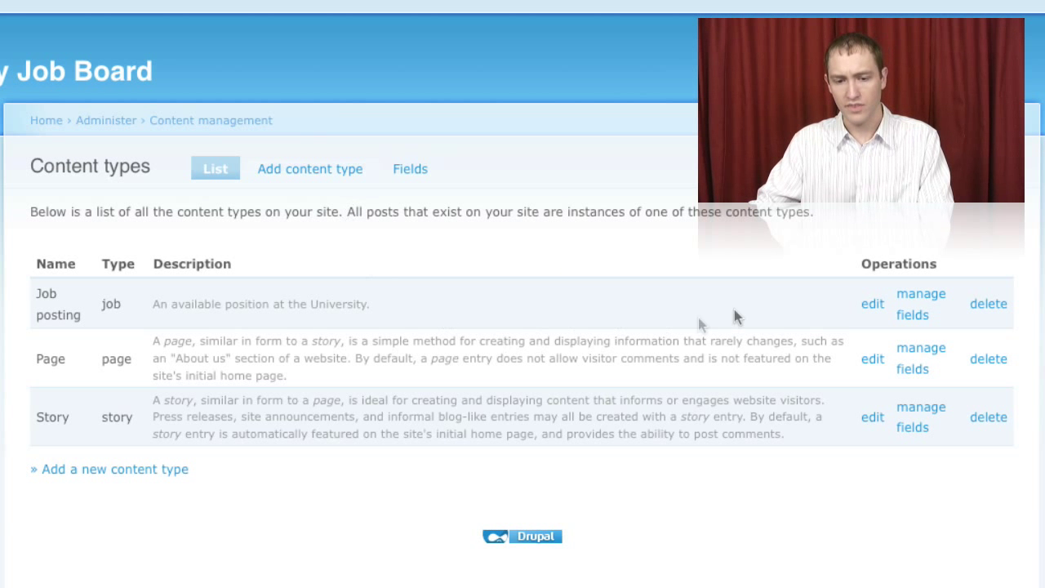
- Open field management for the Job posting content type
{"action": "left_click", "coordinate": [914, 309]}
{"action": "left_click_drag", "start_coordinate": [176, 305], "coordinate": [367, 306]}
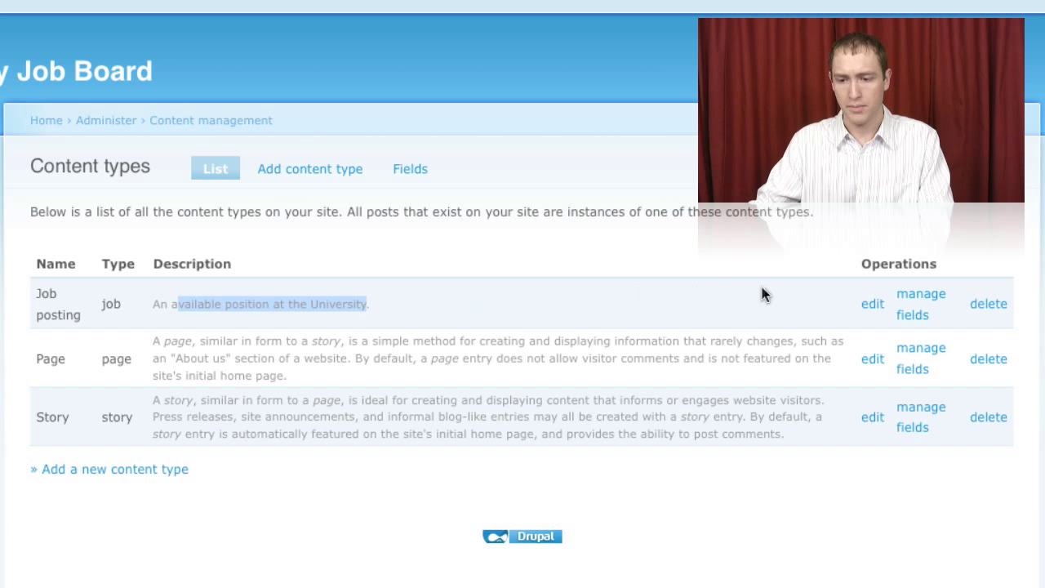
{"action": "left_click", "coordinate": [916, 303]}
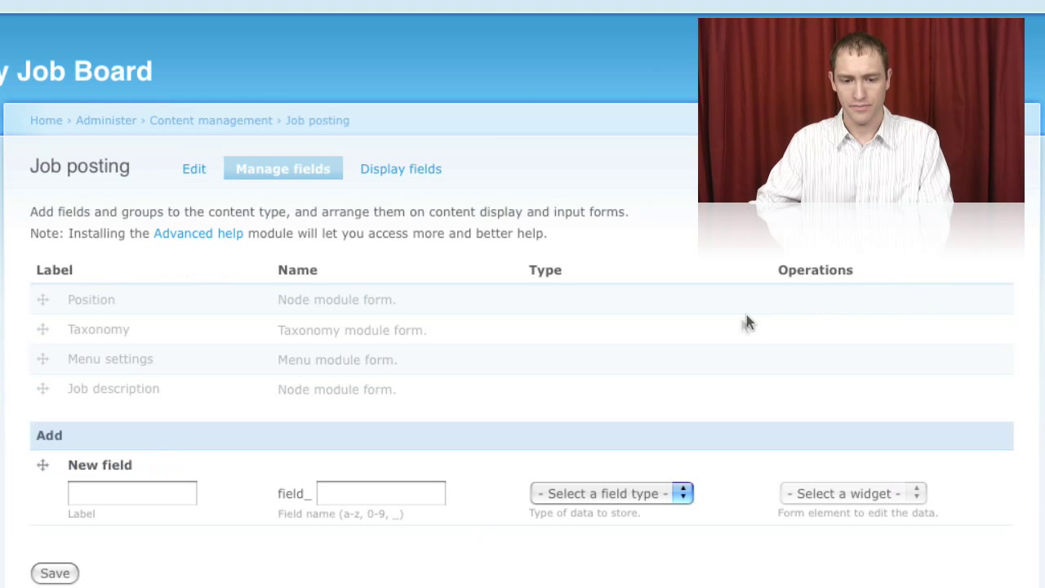
- Reorder the Job posting fields so Taxonomy and Menu settings come after Job description, and save the order
{"action": "scroll", "coordinate": [734, 320], "scroll_direction": "down", "scroll_amount": 1}
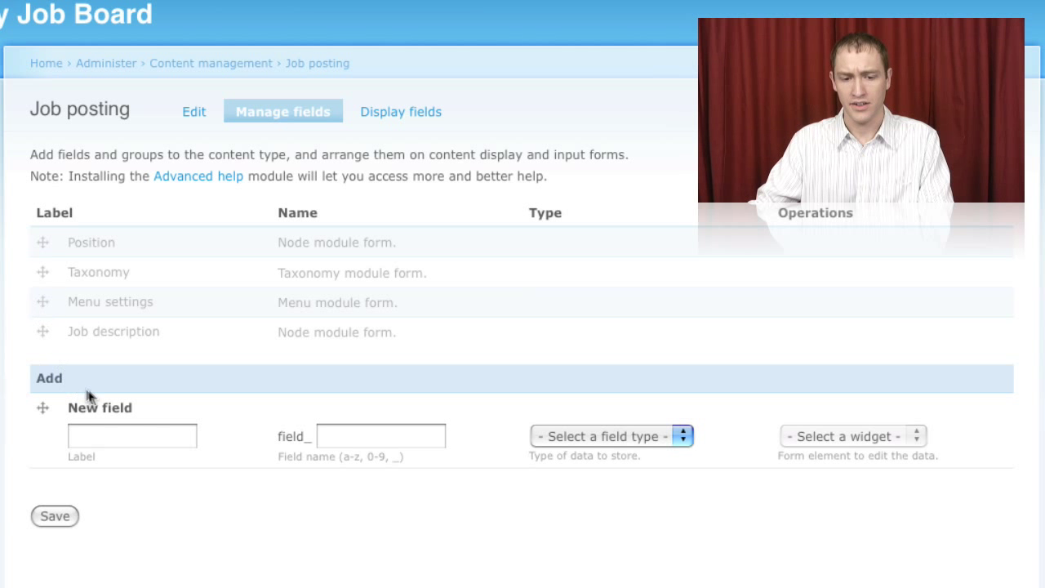
{"action": "left_click", "coordinate": [126, 436]}
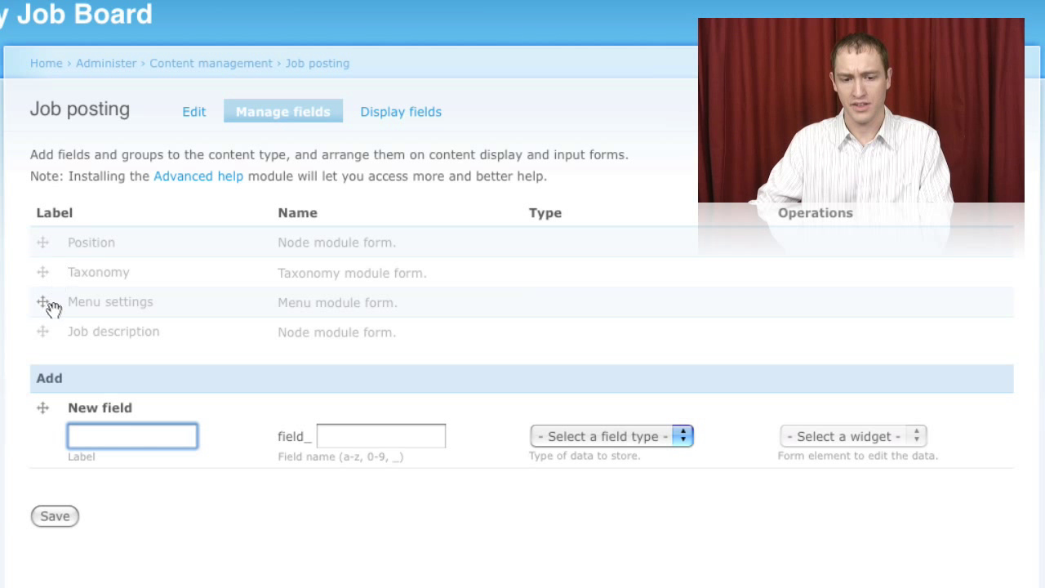
{"action": "left_click_drag", "start_coordinate": [45, 275], "coordinate": [49, 339]}
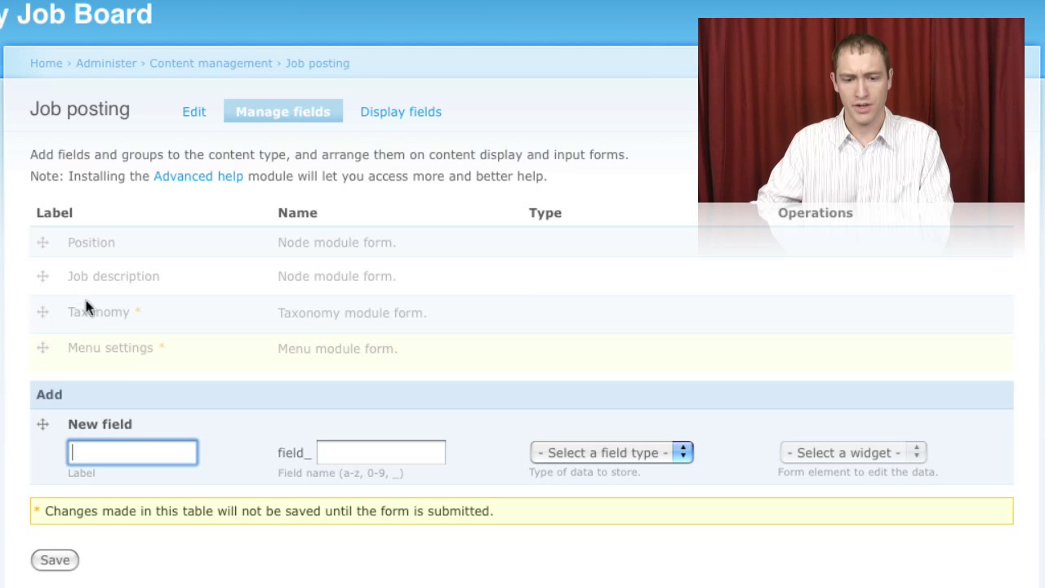
{"action": "left_click", "coordinate": [54, 559]}
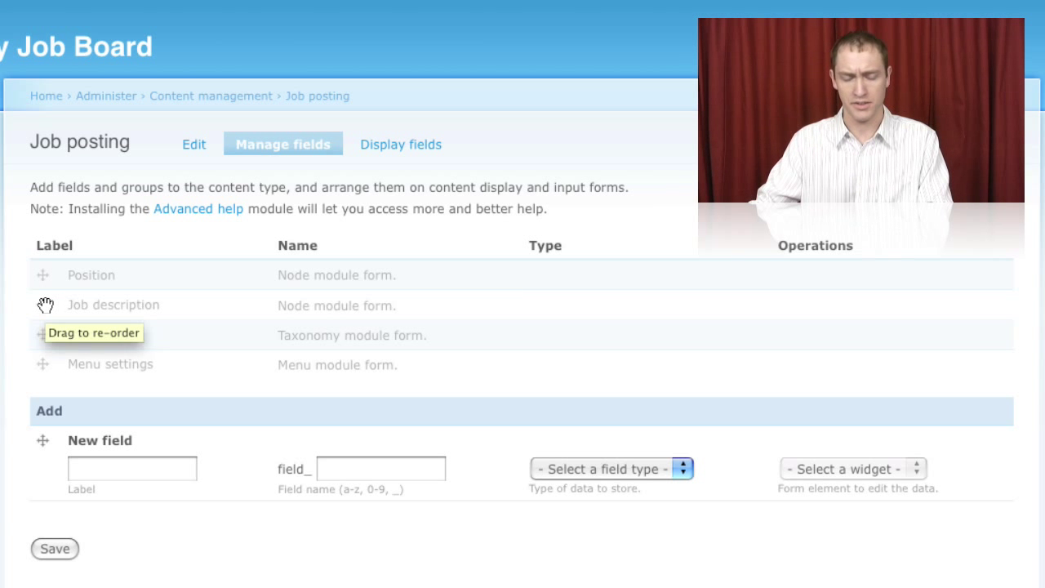
- Give the new Job posting field the label "Salary" and the field name "salary"
{"action": "left_click", "coordinate": [107, 469]}
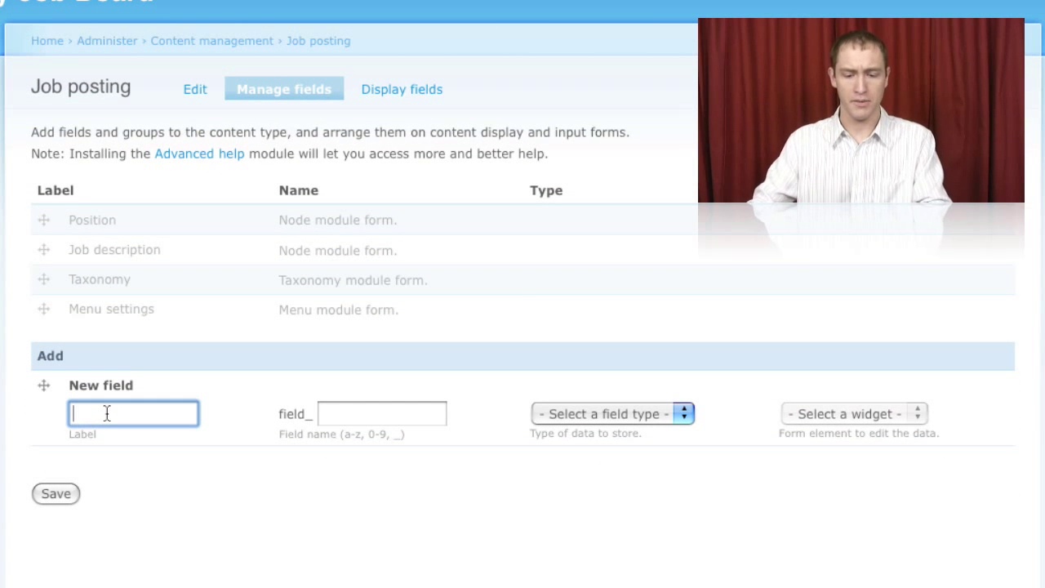
{"action": "type", "text": "Salars"}
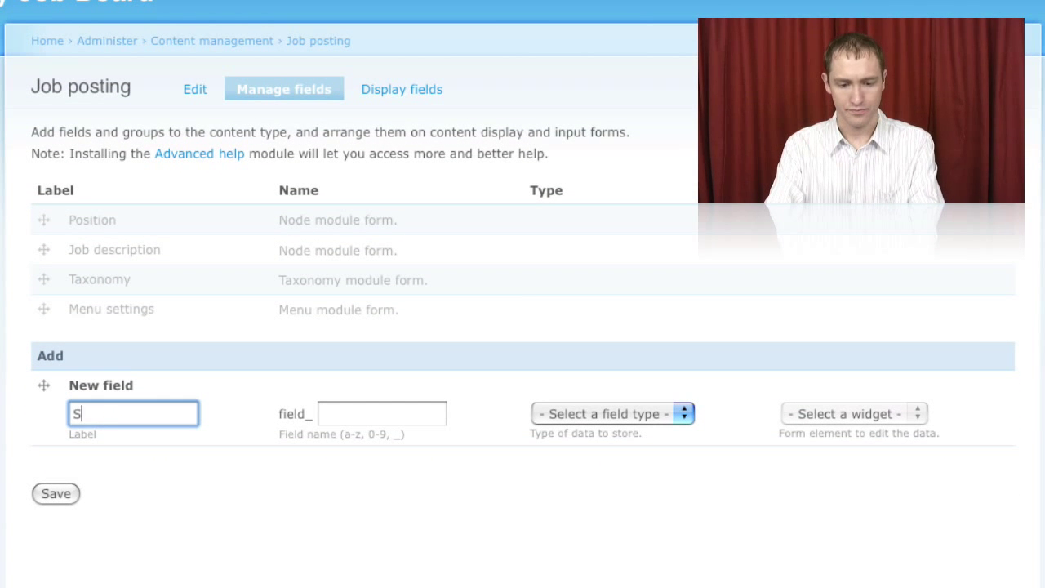
{"action": "key", "text": "BackSpace"}
{"action": "type", "text": "y"}
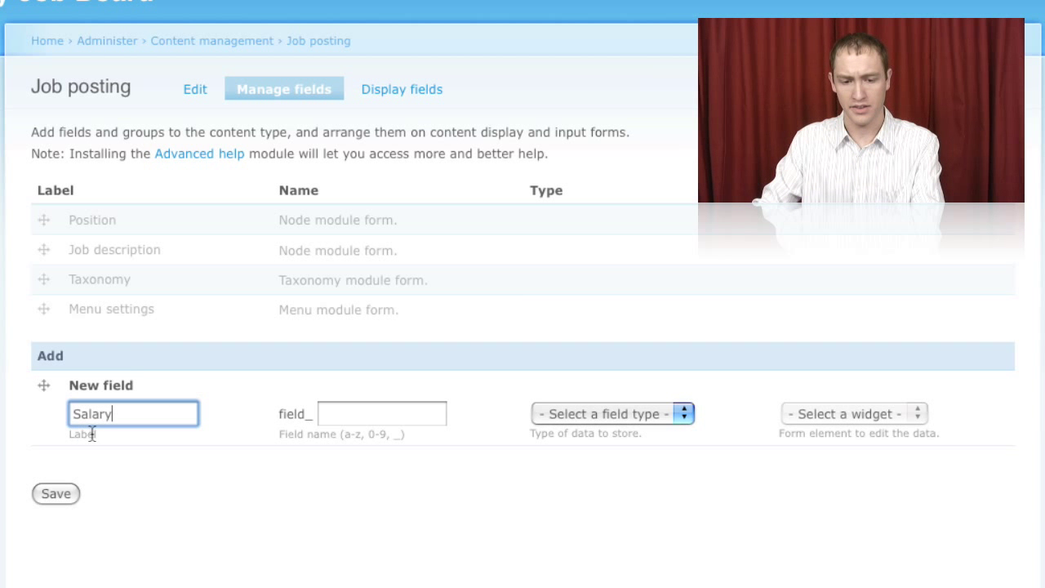
{"action": "left_click", "coordinate": [382, 414]}
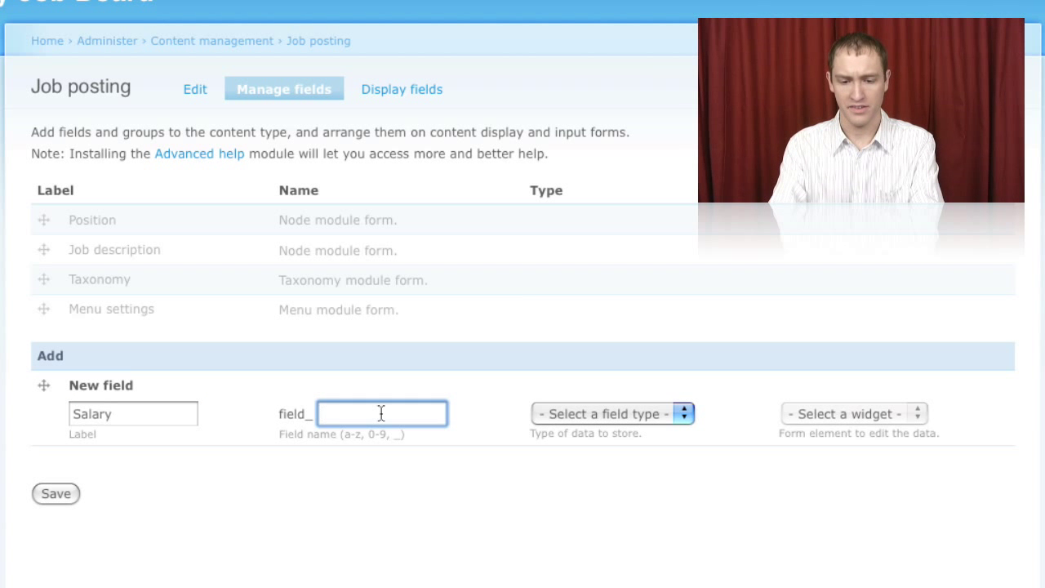
{"action": "type", "text": "salary"}
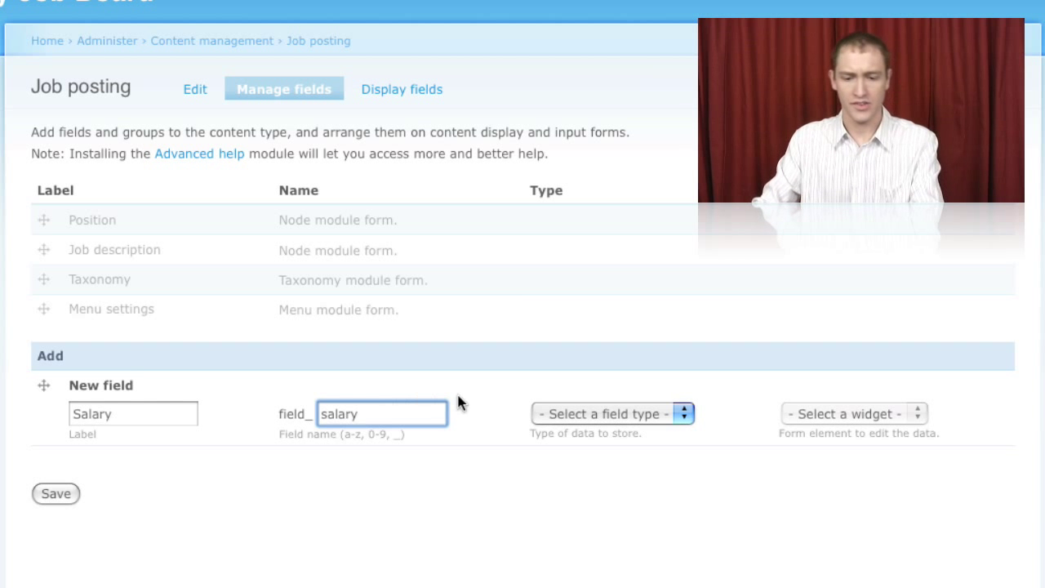
{"action": "double_click", "coordinate": [334, 415]}
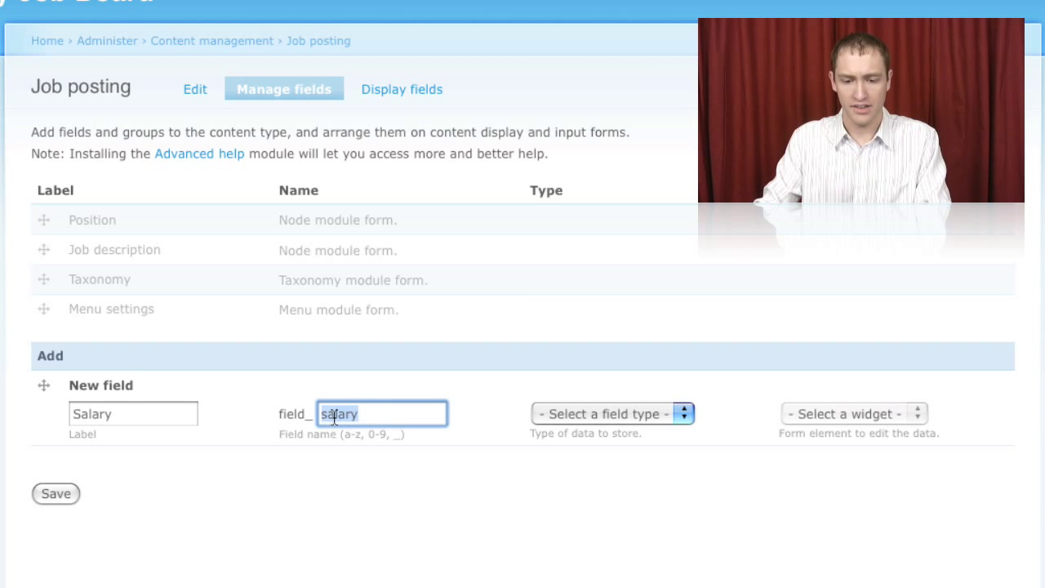
{"action": "left_click", "coordinate": [381, 415]}
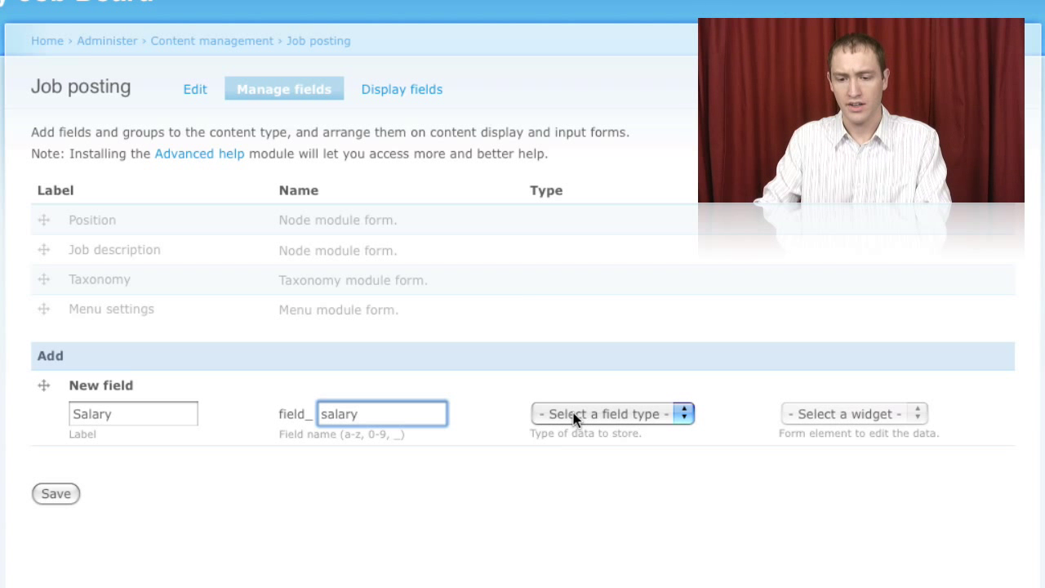
- Set the new Salary field's data type to Integer and its form element to Text field
{"action": "left_click", "coordinate": [685, 413]}
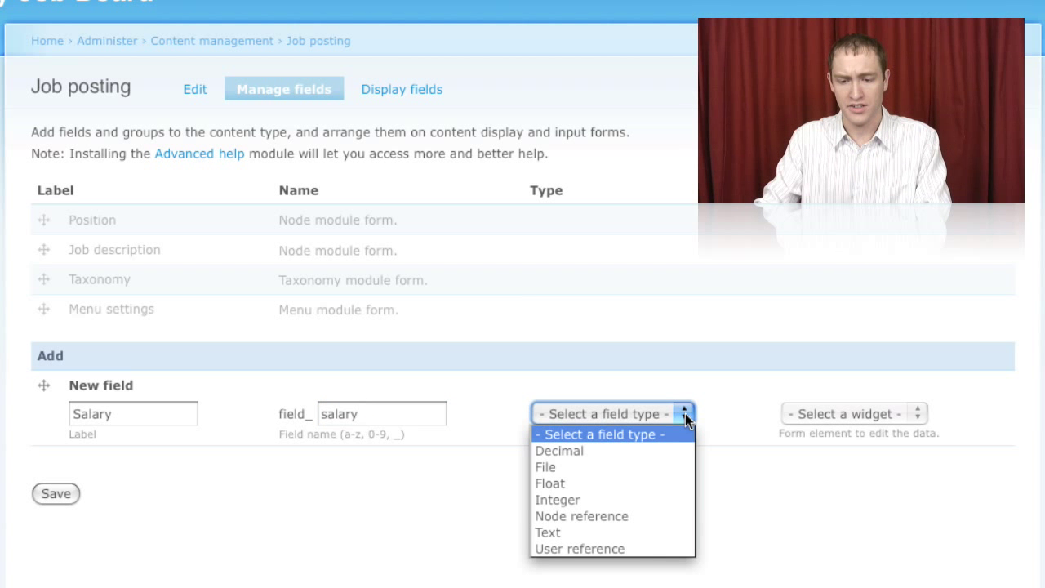
{"action": "left_click", "coordinate": [594, 507]}
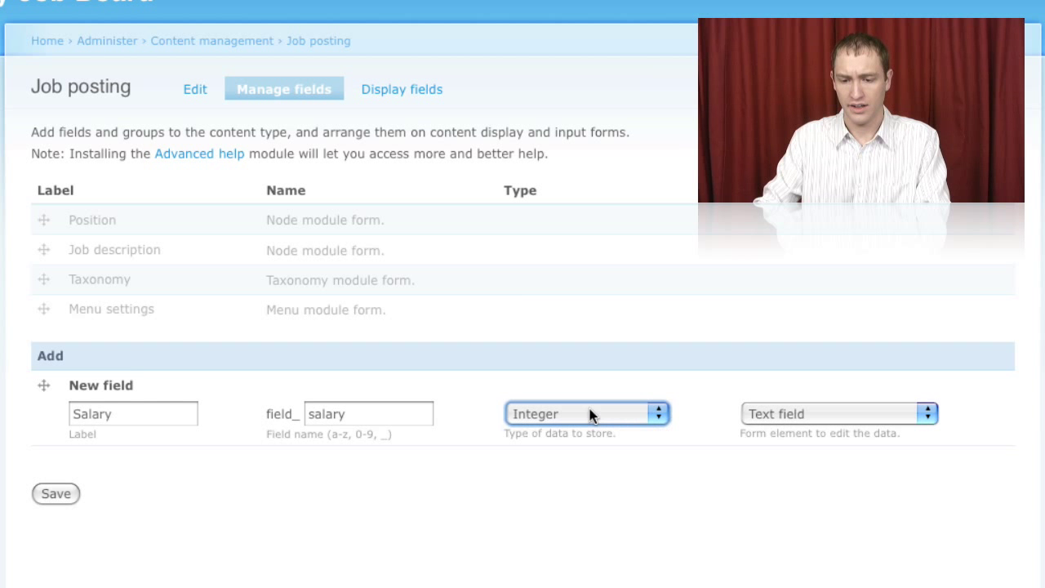
{"action": "left_click", "coordinate": [792, 414]}
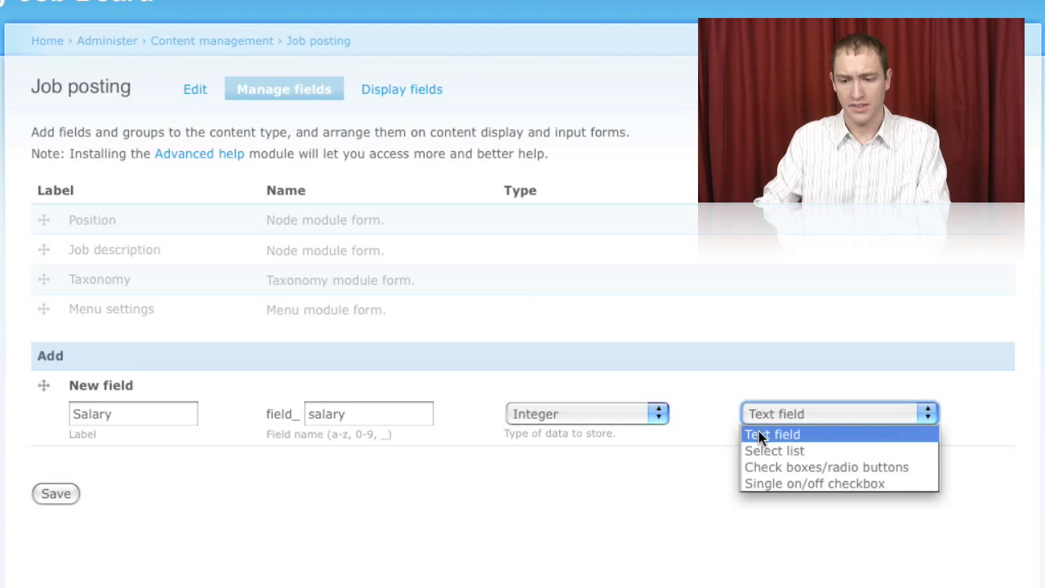
{"action": "left_click", "coordinate": [759, 432]}
- Try the File data type for the Salary field and check which form elements it offers
{"action": "left_click", "coordinate": [594, 412]}
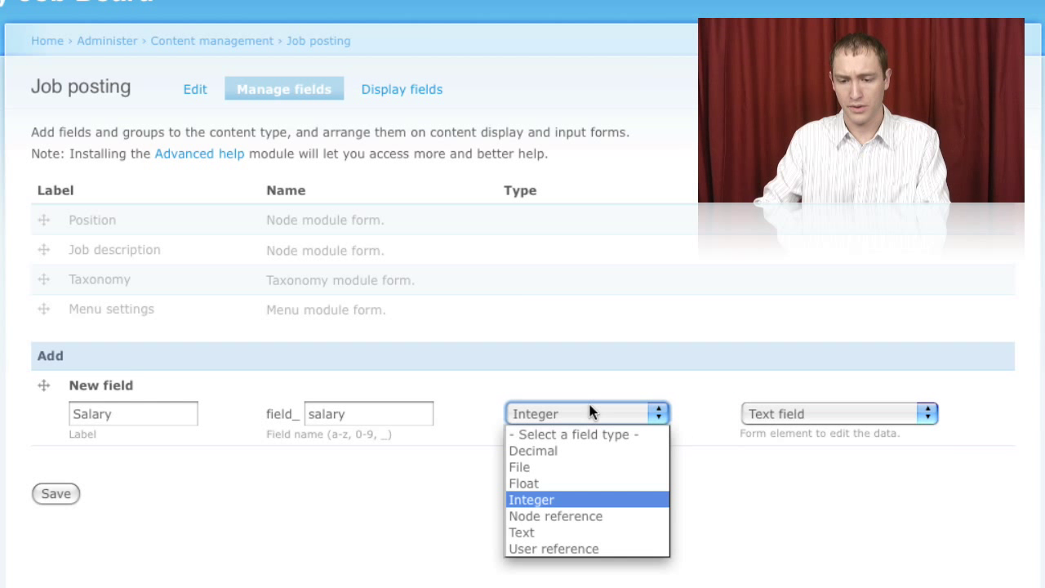
{"action": "left_click", "coordinate": [596, 475]}
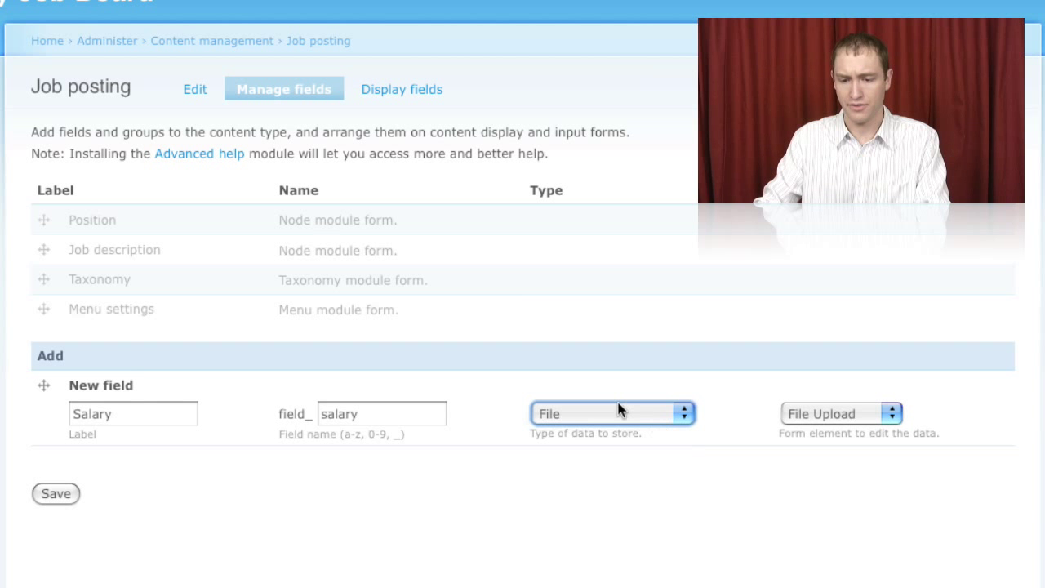
{"action": "left_click", "coordinate": [813, 413]}
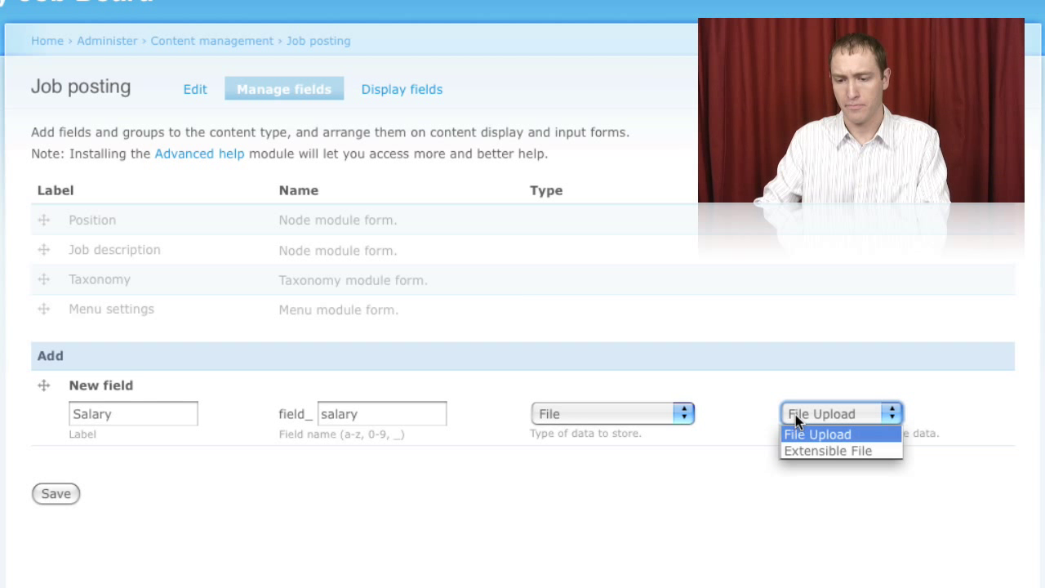
{"action": "left_click", "coordinate": [786, 412]}
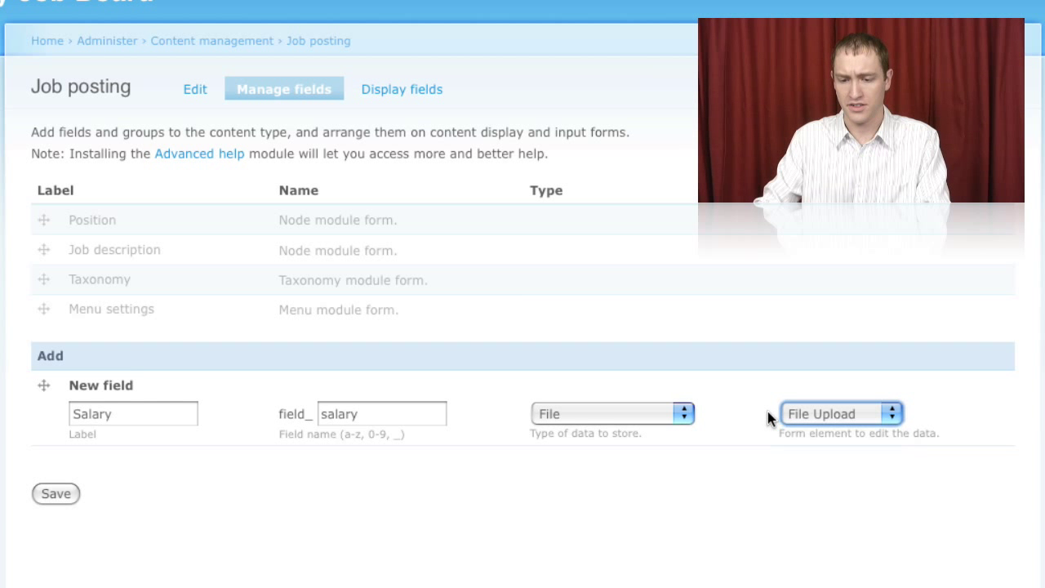
- Set the Salary field's data type to Integer with the Text field form element, and save the new field
{"action": "left_click", "coordinate": [659, 414]}
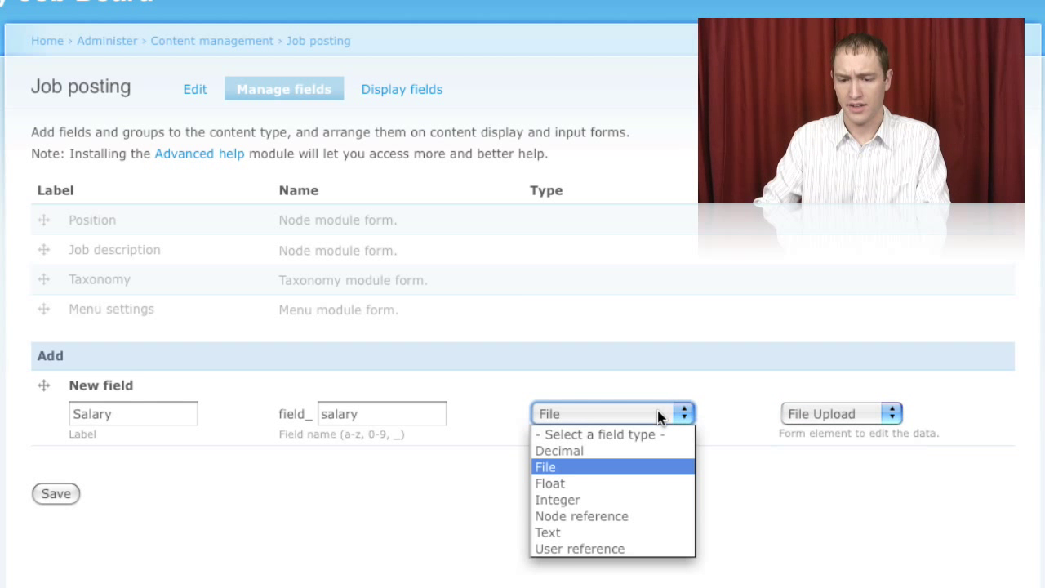
{"action": "left_click", "coordinate": [618, 501]}
{"action": "left_click", "coordinate": [767, 414]}
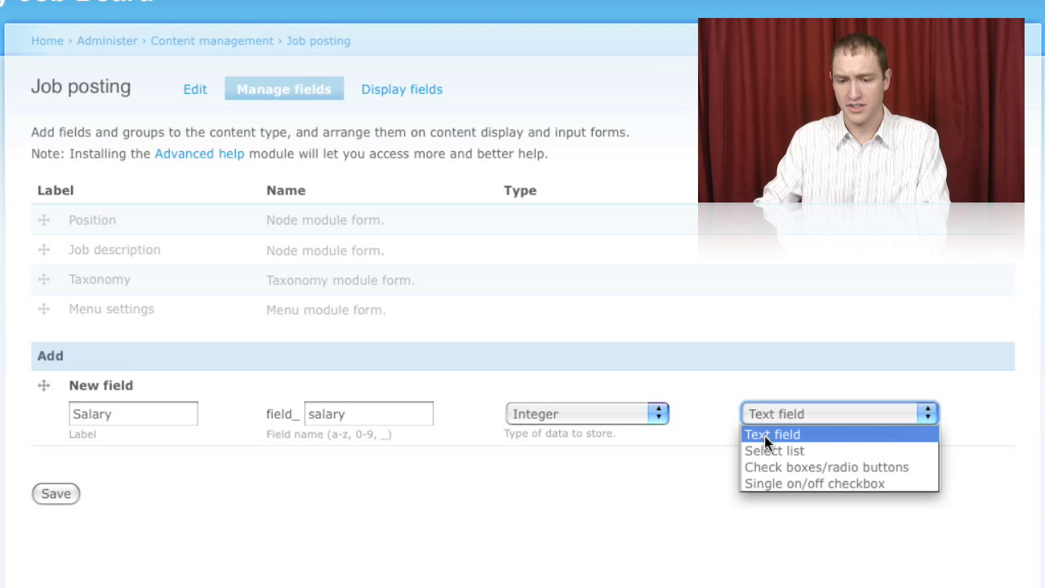
{"action": "left_click", "coordinate": [762, 436]}
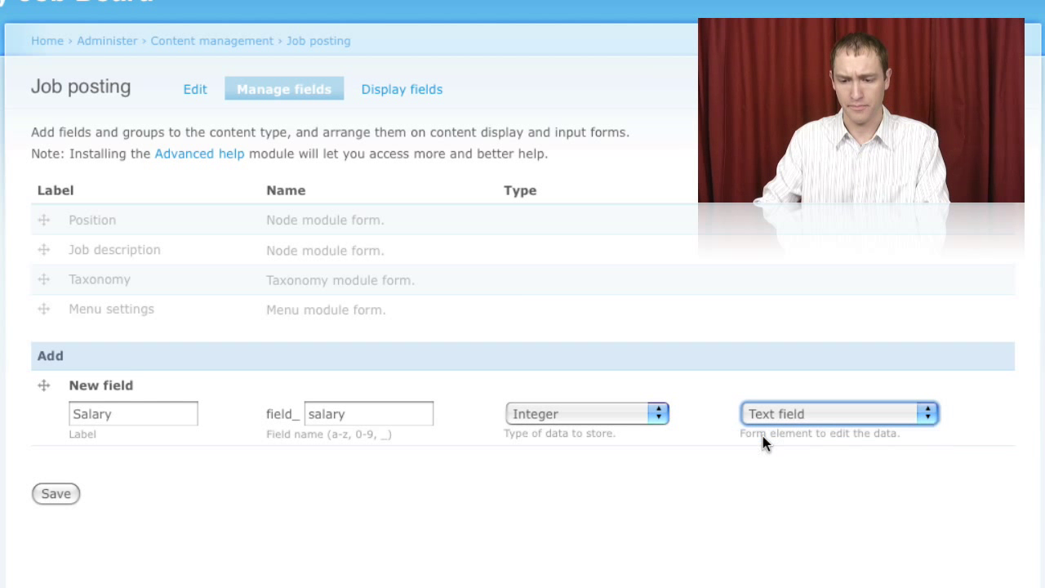
{"action": "left_click", "coordinate": [46, 494]}
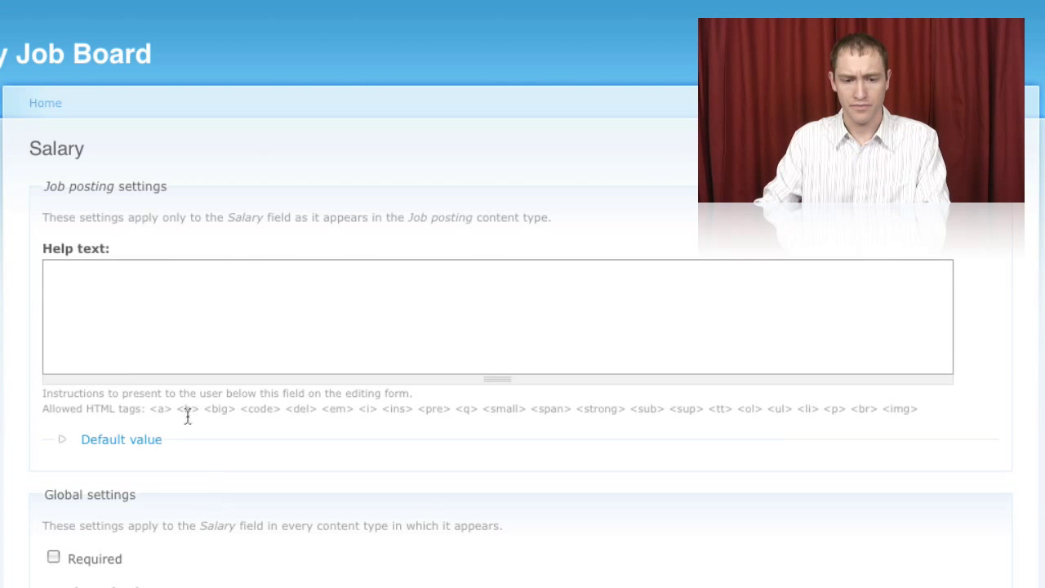
- Enter "Enter a yearly salary." as the Salary field's help text
{"action": "scroll", "coordinate": [186, 415], "scroll_direction": "down", "scroll_amount": 3}
{"action": "left_click", "coordinate": [124, 197]}
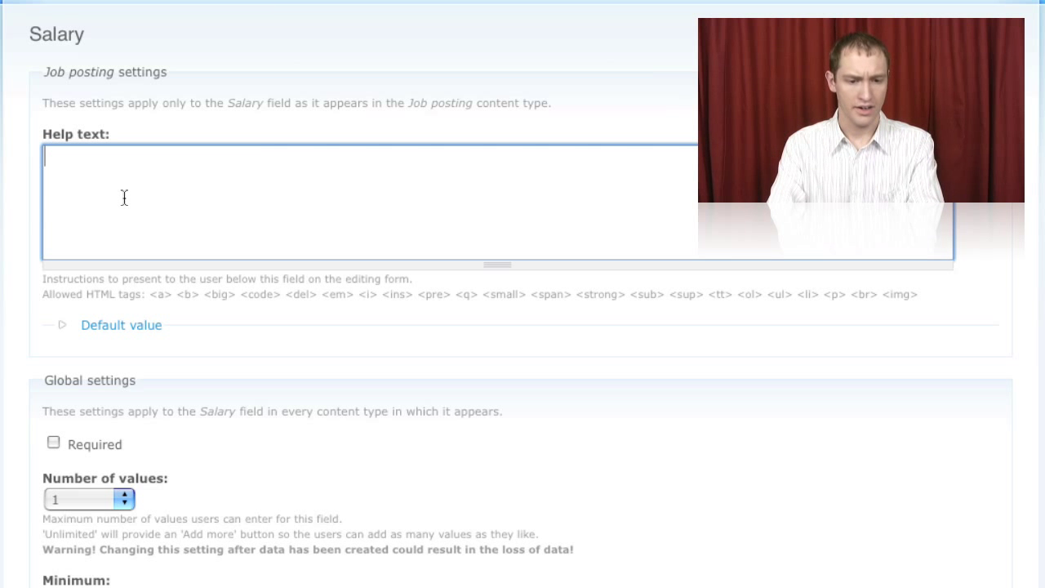
{"action": "type", "text": "Enter a yearly salary."}
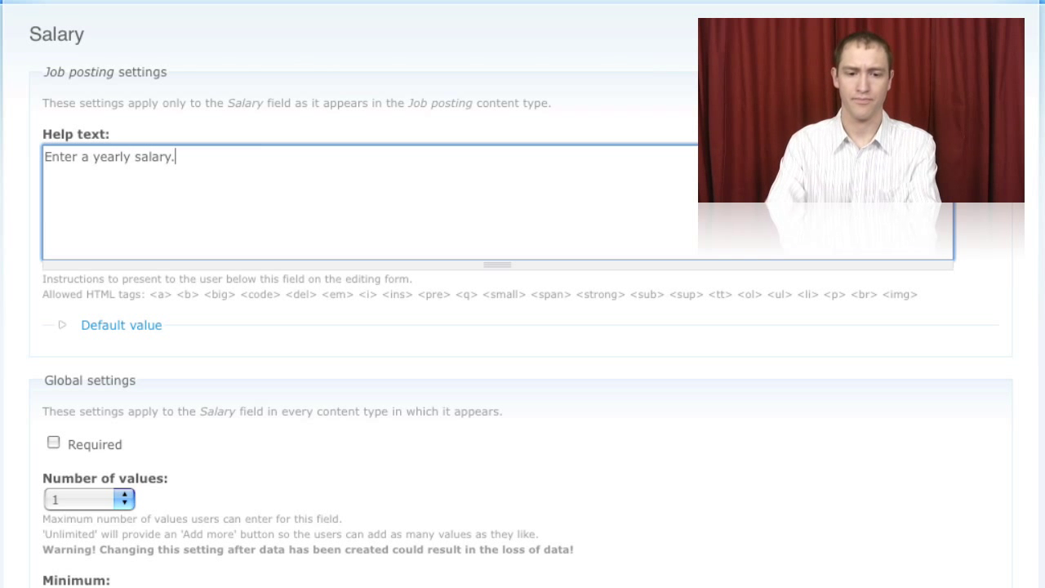
- Make the Salary field required and keep its number of values at 1
{"action": "scroll", "coordinate": [242, 206], "scroll_direction": "down", "scroll_amount": 6}
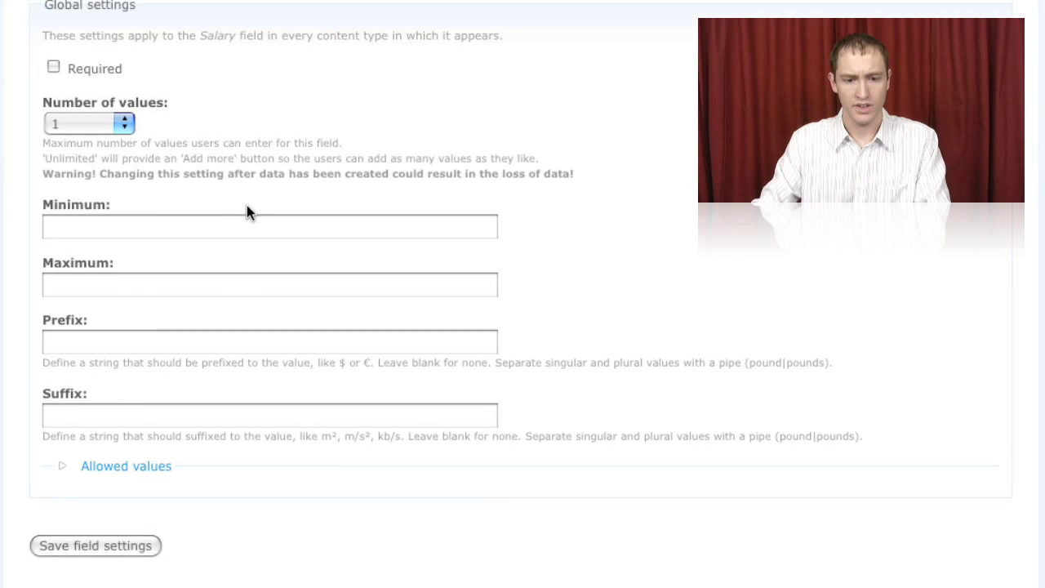
{"action": "scroll", "coordinate": [247, 208], "scroll_direction": "up", "scroll_amount": 1}
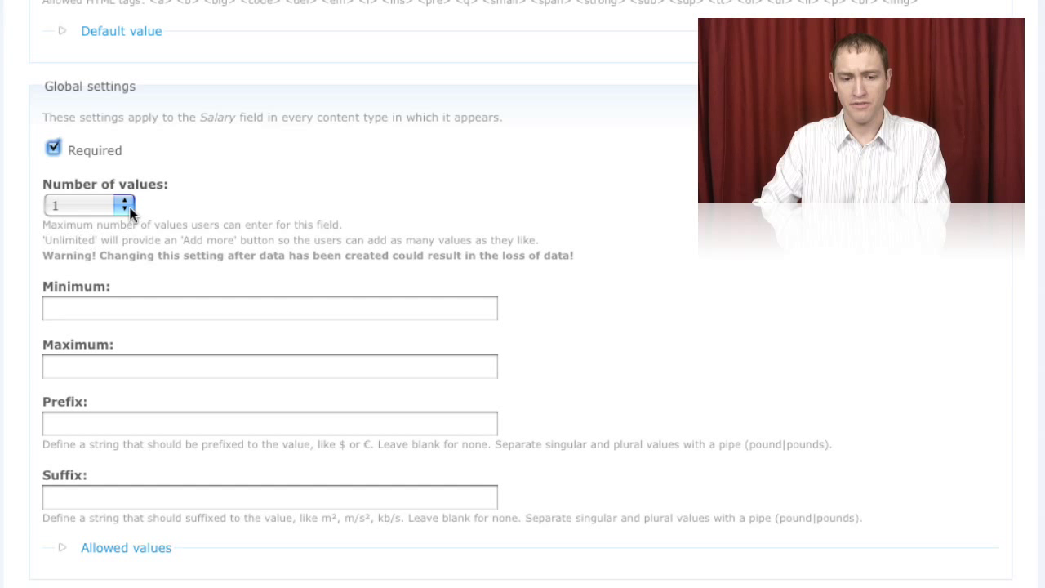
{"action": "left_click", "coordinate": [71, 207]}
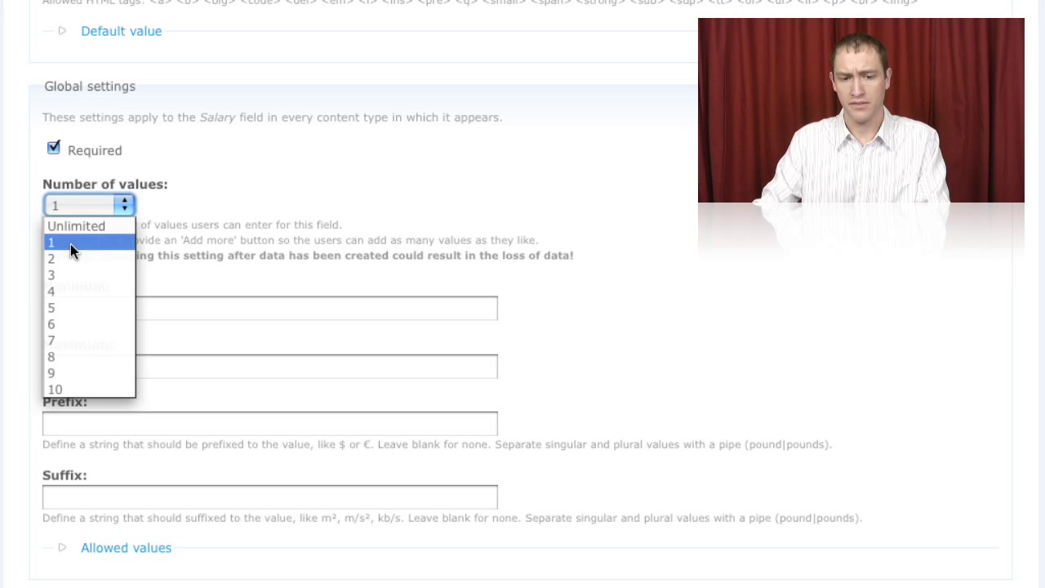
{"action": "left_click", "coordinate": [70, 244]}
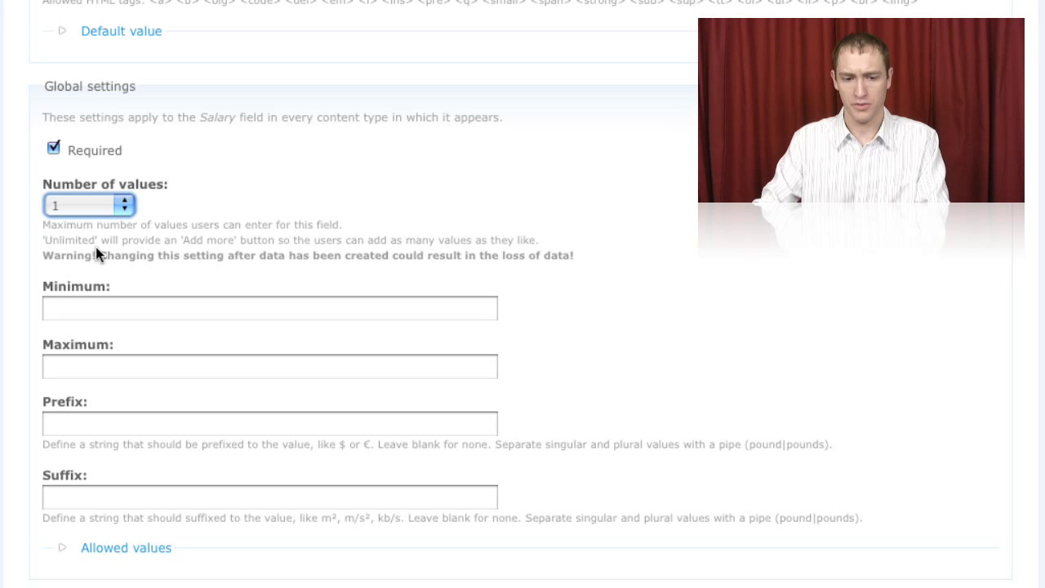
- Review the minimum and maximum settings without filling them in, and set the Salary field's prefix to "$"
{"action": "scroll", "coordinate": [90, 253], "scroll_direction": "down", "scroll_amount": 1}
{"action": "left_click", "coordinate": [80, 259]}
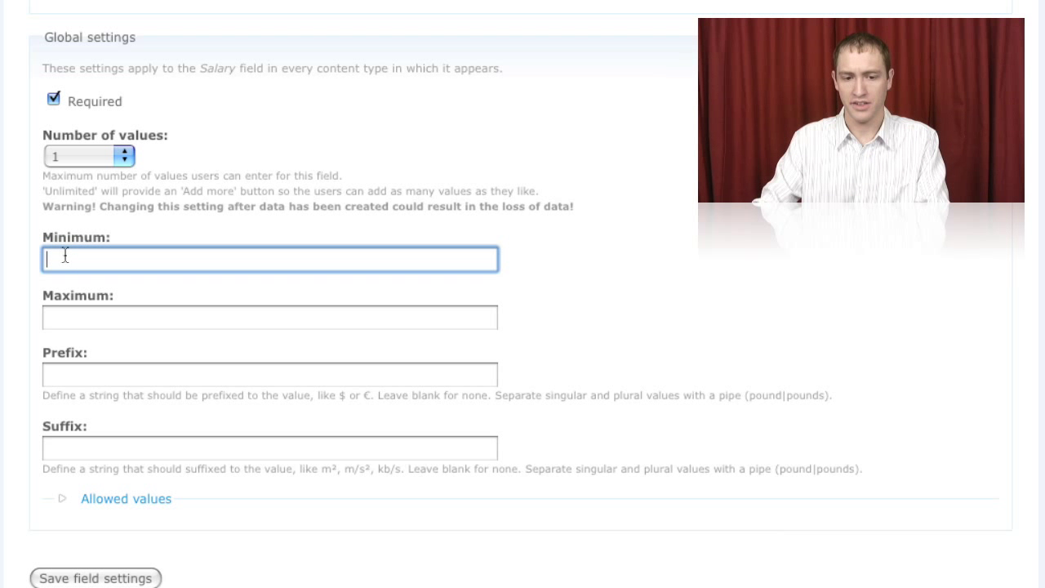
{"action": "left_click_drag", "start_coordinate": [37, 239], "coordinate": [121, 243]}
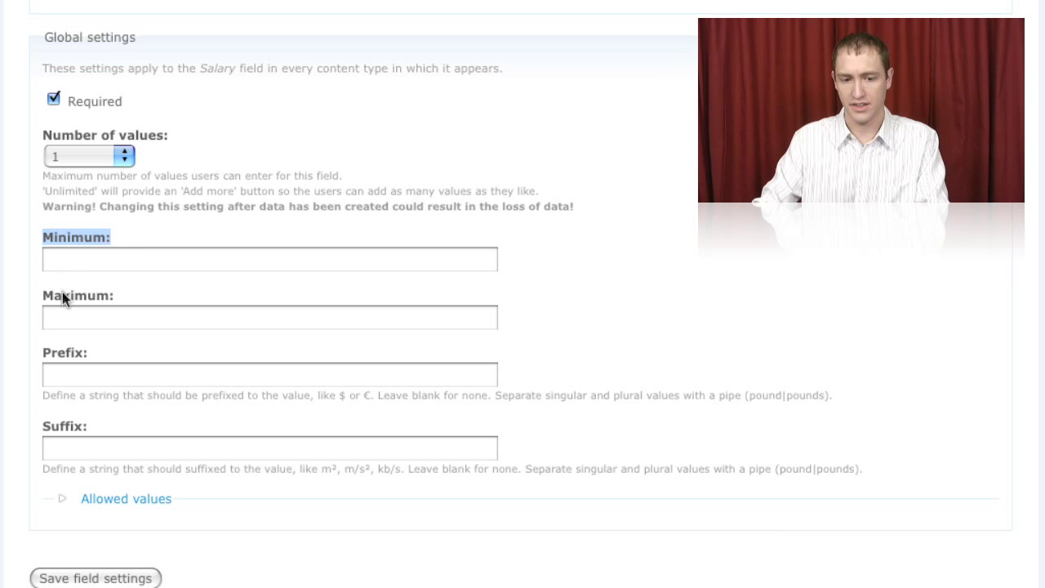
{"action": "left_click_drag", "start_coordinate": [42, 290], "coordinate": [129, 299]}
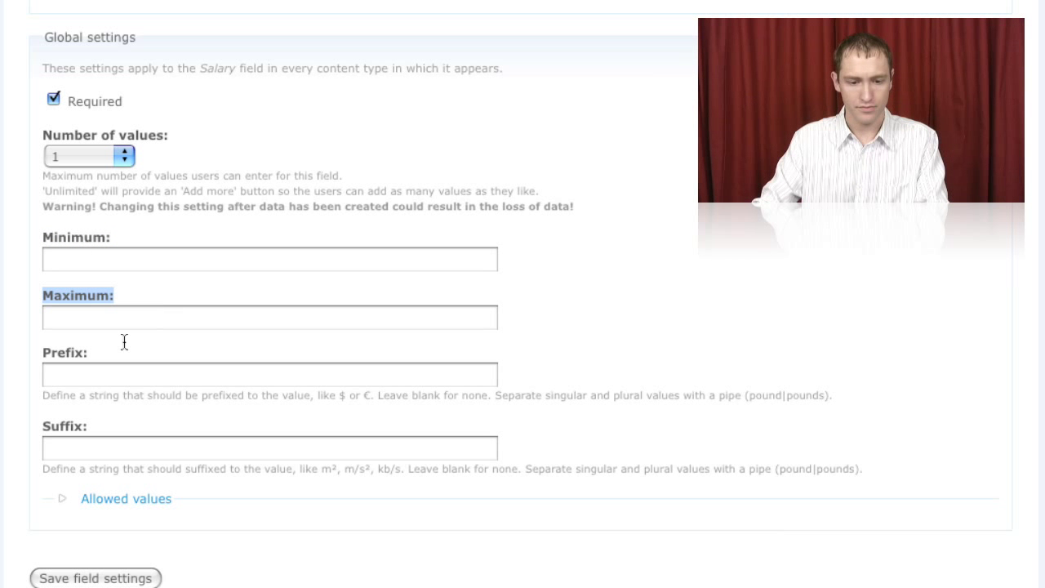
{"action": "left_click", "coordinate": [73, 376]}
{"action": "scroll", "coordinate": [73, 376], "scroll_direction": "down", "scroll_amount": 2}
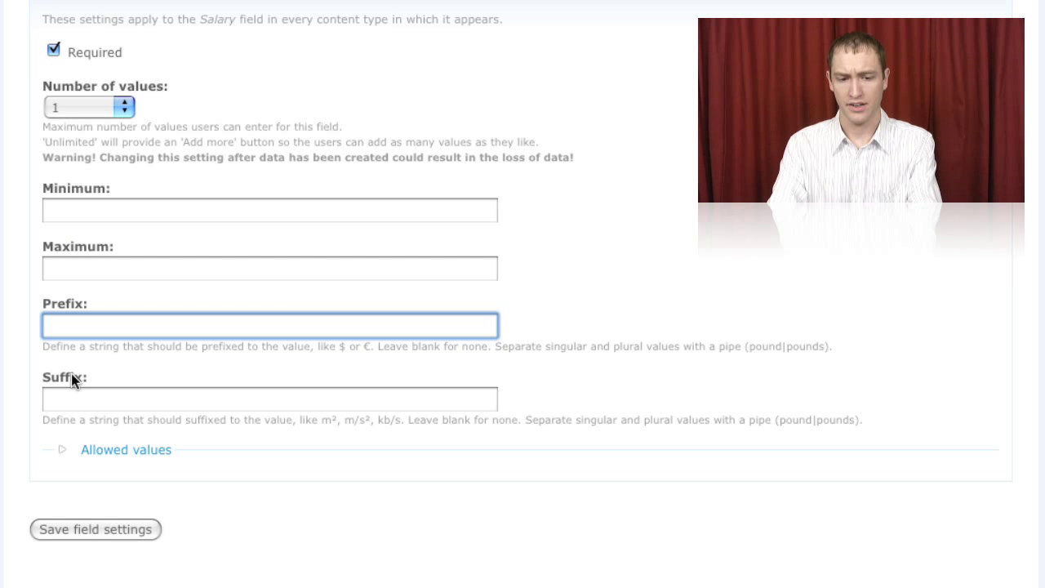
{"action": "type", "text": "$"}
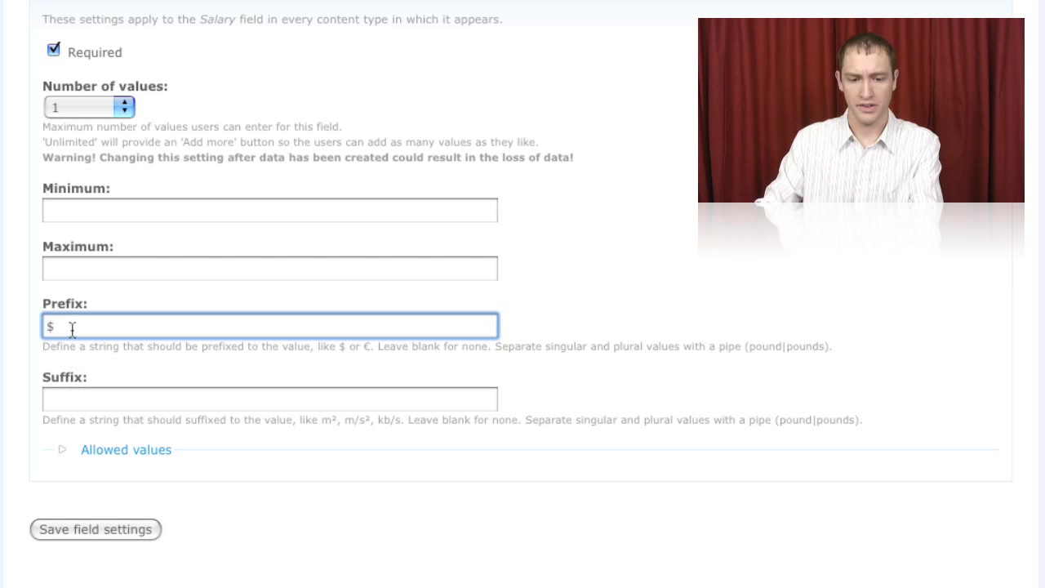
{"action": "key", "text": "BackSpace"}
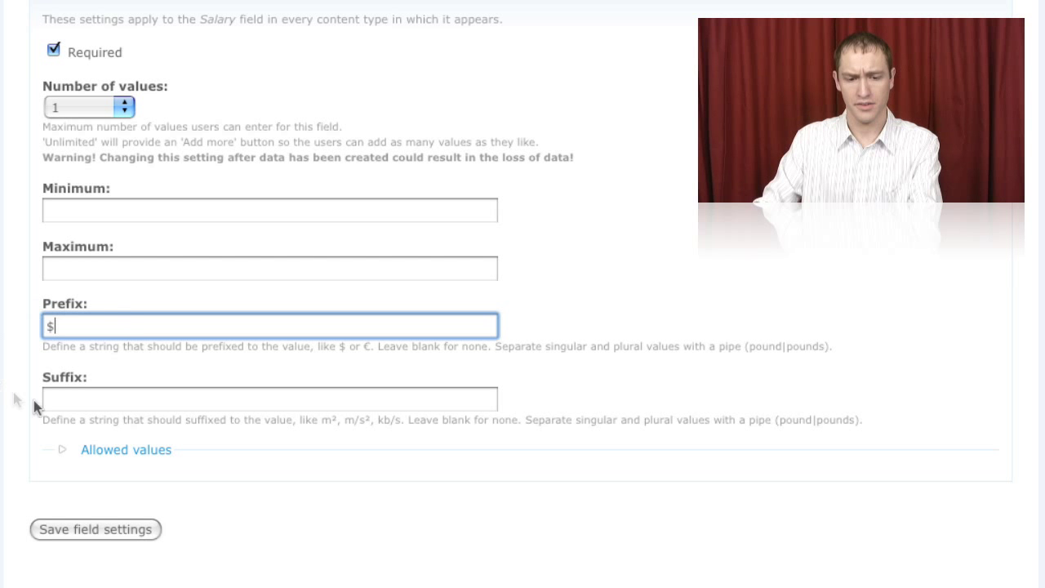
- Set the Salary field's suffix to " USD" with a leading space and save the field settings
{"action": "left_click", "coordinate": [59, 399]}
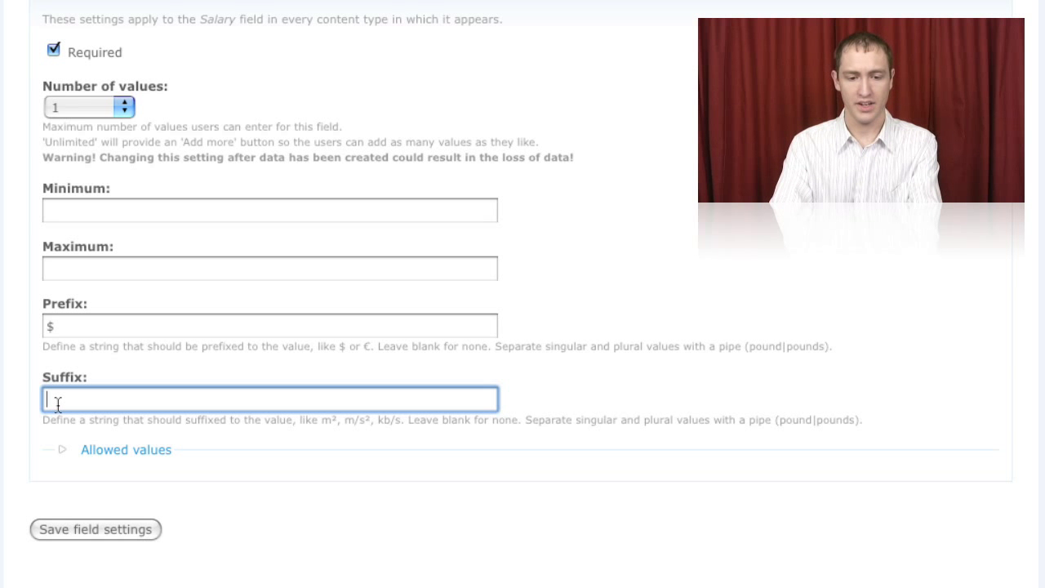
{"action": "type", "text": "USD"}
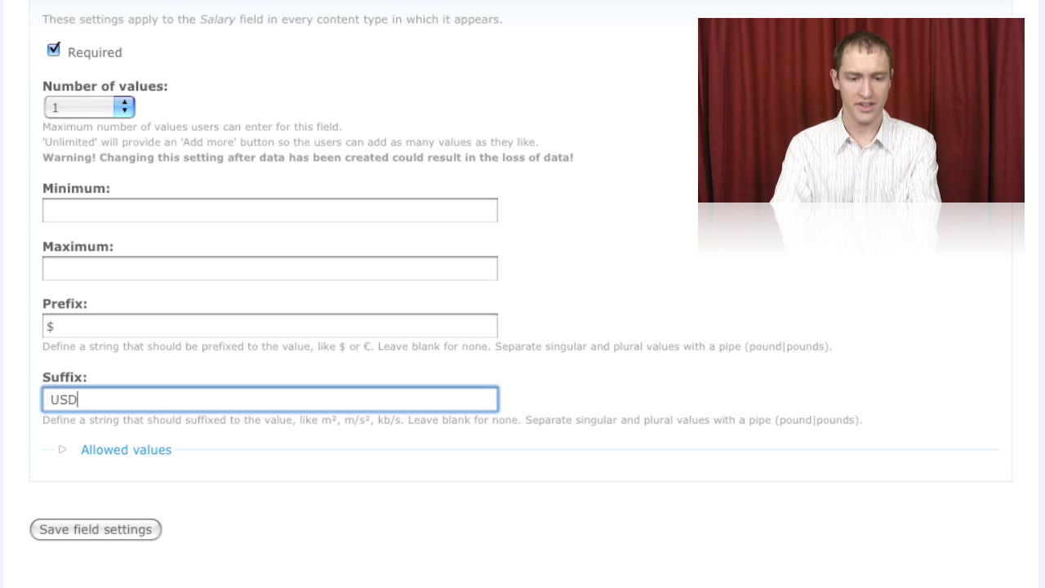
{"action": "key", "text": "Left"}
{"action": "key", "text": "Left"}
{"action": "key", "text": "Right"}
{"action": "key", "text": "Right"}
{"action": "key", "text": "Right"}
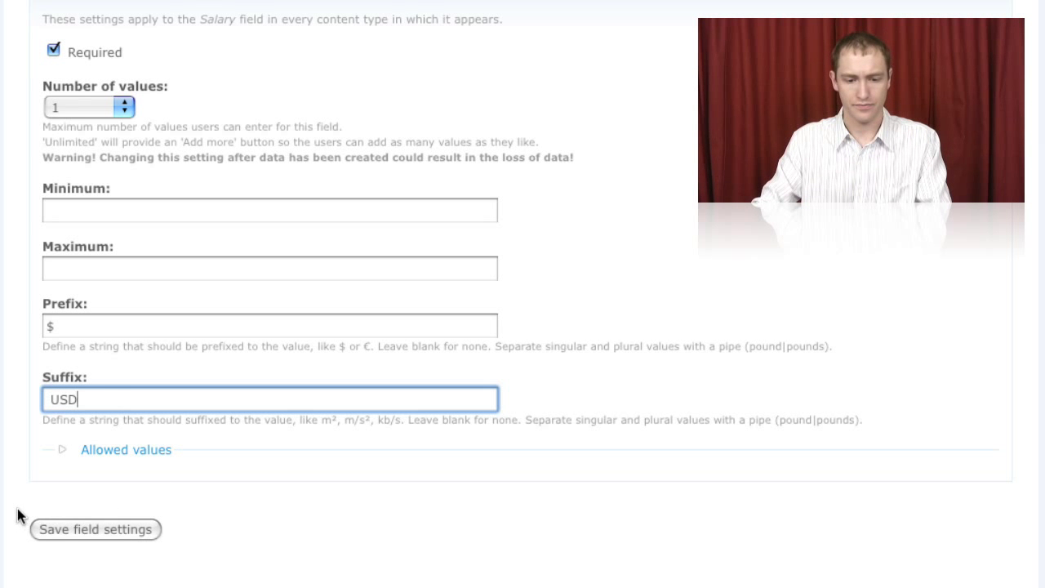
{"action": "left_click", "coordinate": [55, 529]}
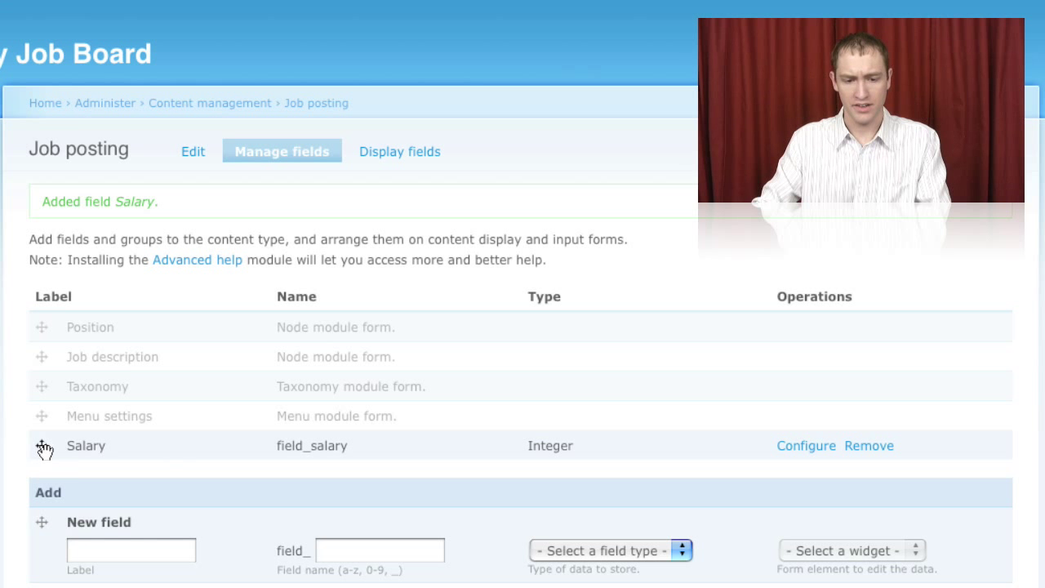
- Move the Salary field between Job description and Taxonomy and save the order
{"action": "left_click_drag", "start_coordinate": [42, 446], "coordinate": [40, 382]}
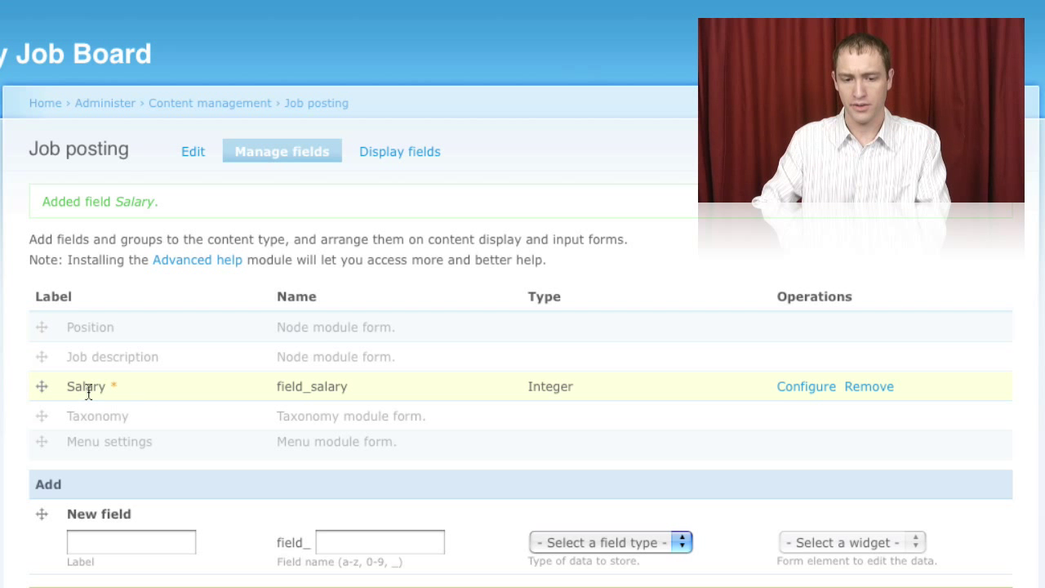
{"action": "scroll", "coordinate": [78, 399], "scroll_direction": "down", "scroll_amount": 4}
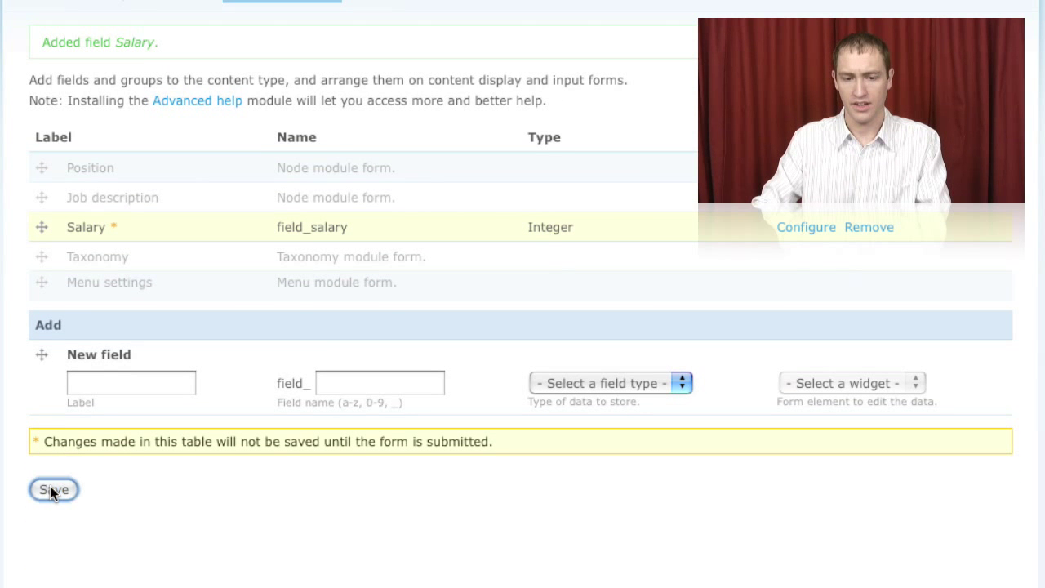
{"action": "left_click", "coordinate": [50, 488]}
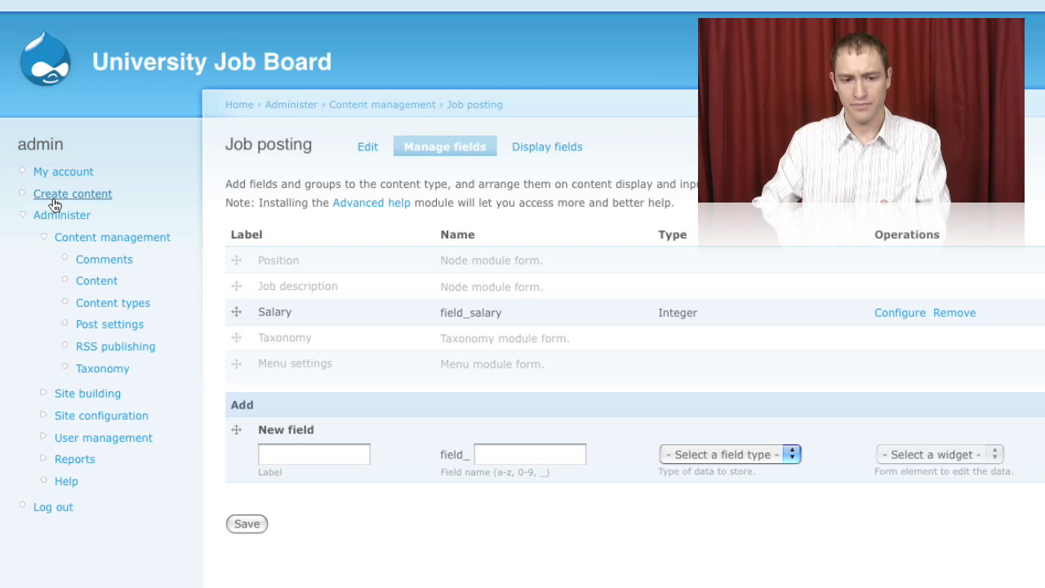
- Start creating a new Job posting and enter "Slacker" as its position
{"action": "left_click", "coordinate": [54, 199]}
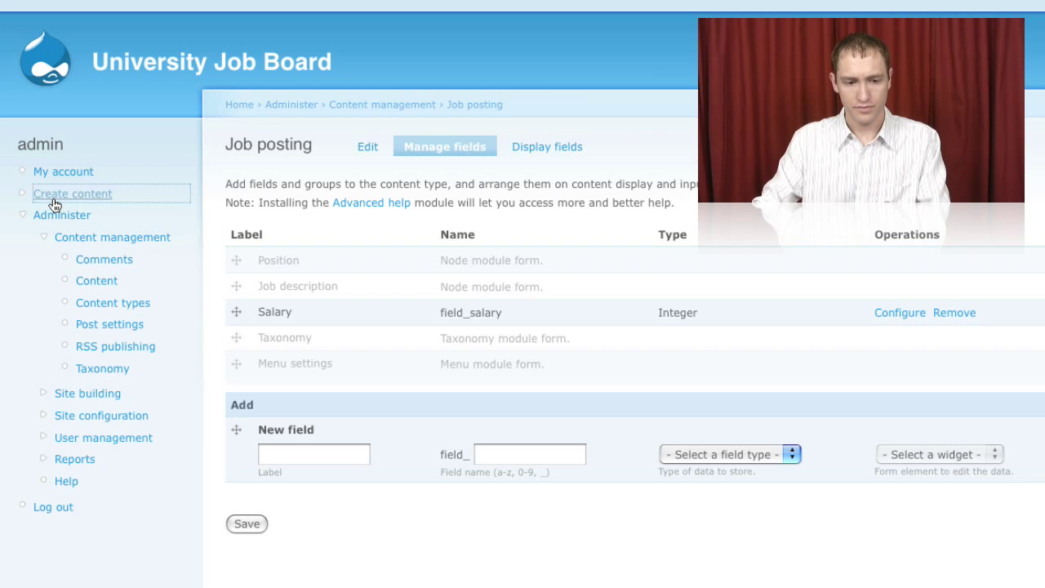
{"action": "left_click", "coordinate": [63, 221]}
{"action": "left_click", "coordinate": [274, 198]}
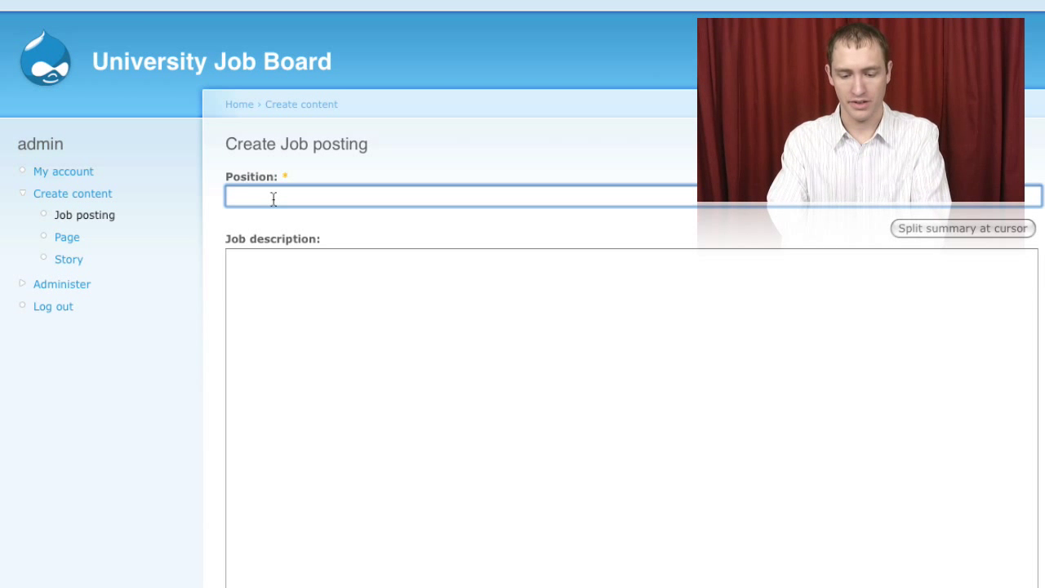
{"action": "type", "text": "Slacker"}
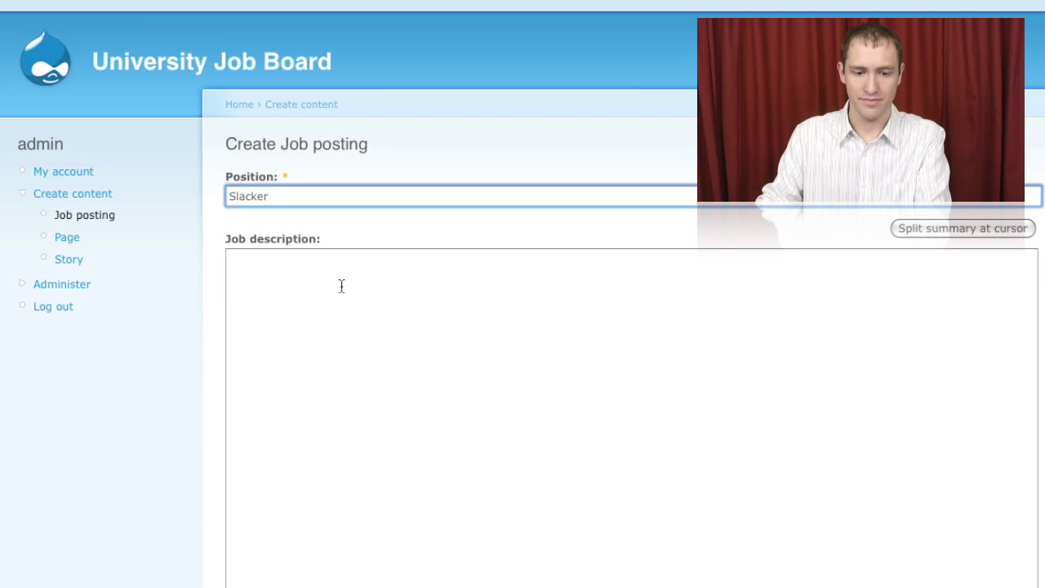
- Enter "Doesn't require much work." as the job description and shrink the description box to a few lines high
{"action": "left_click", "coordinate": [335, 293]}
{"action": "type", "text": "Doesn"}
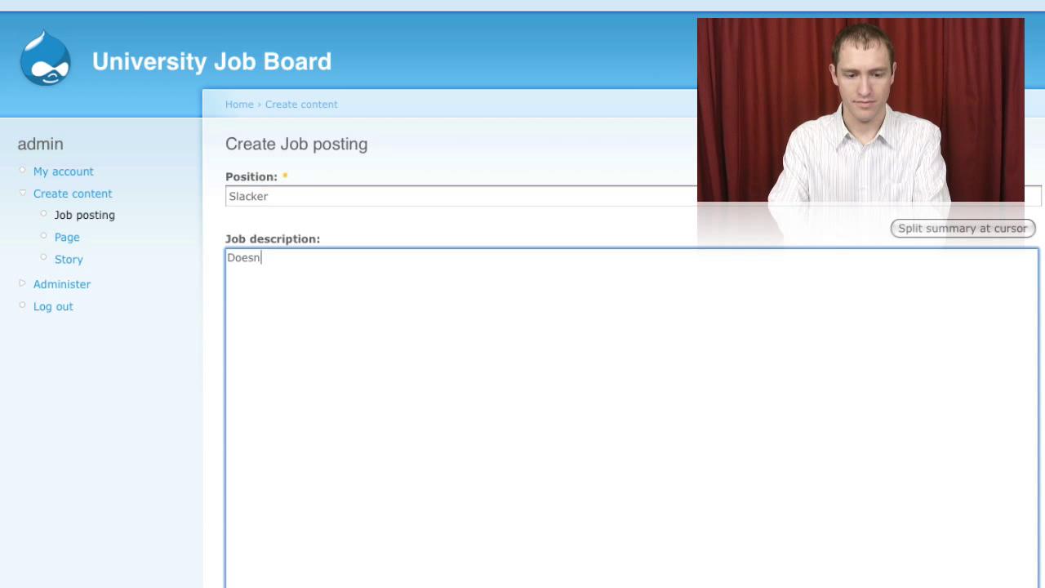
{"action": "type", "text": "'t require m"}
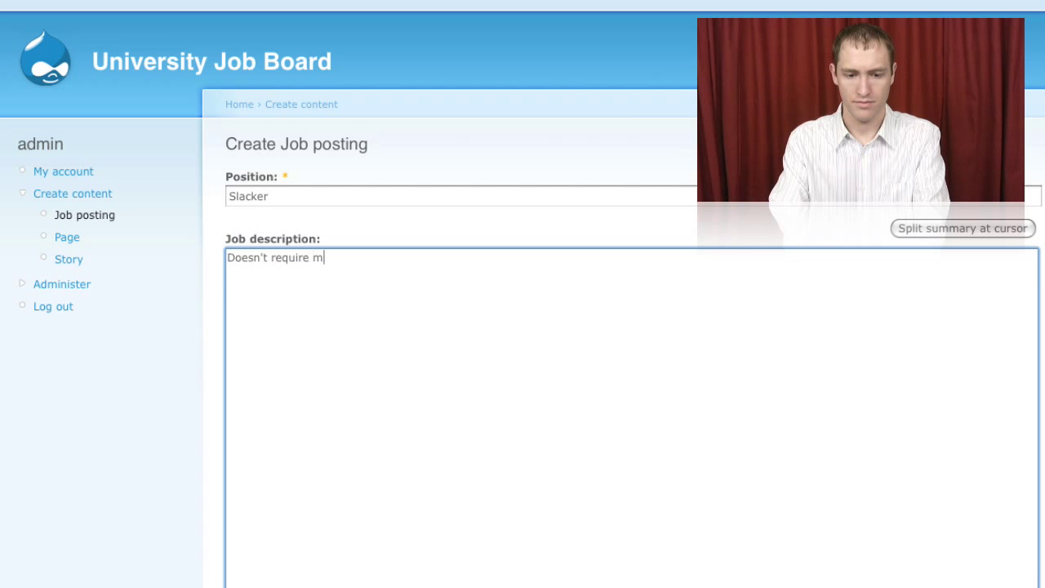
{"action": "type", "text": "uch work."}
{"action": "scroll", "coordinate": [368, 256], "scroll_direction": "down", "scroll_amount": 3}
{"action": "left_click_drag", "start_coordinate": [604, 407], "coordinate": [521, 145]}
- Fill in a yearly salary of 15000 and the tag "easy", and save the job posting
{"action": "left_click", "coordinate": [270, 234]}
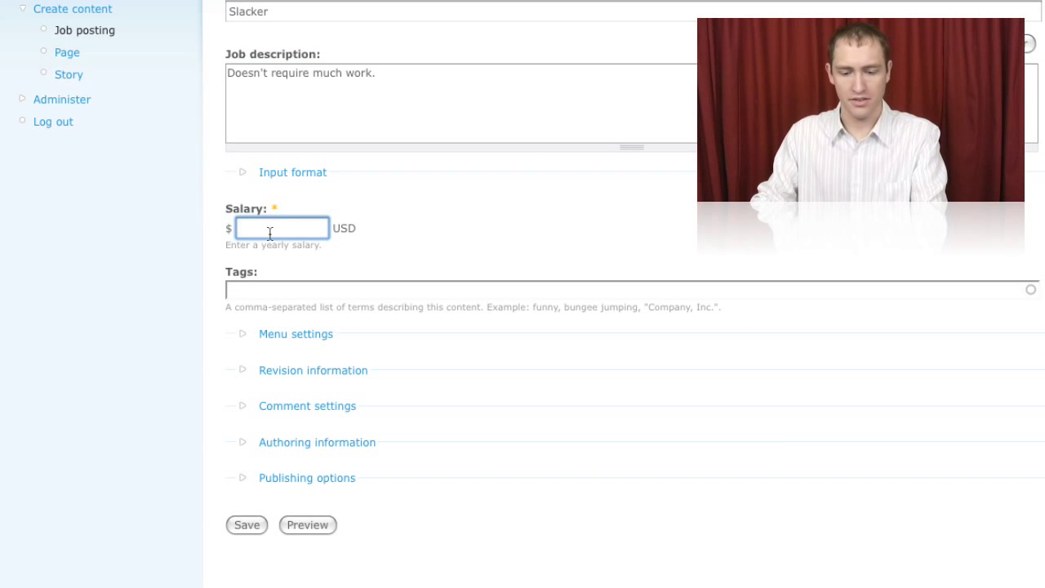
{"action": "type", "text": "15000"}
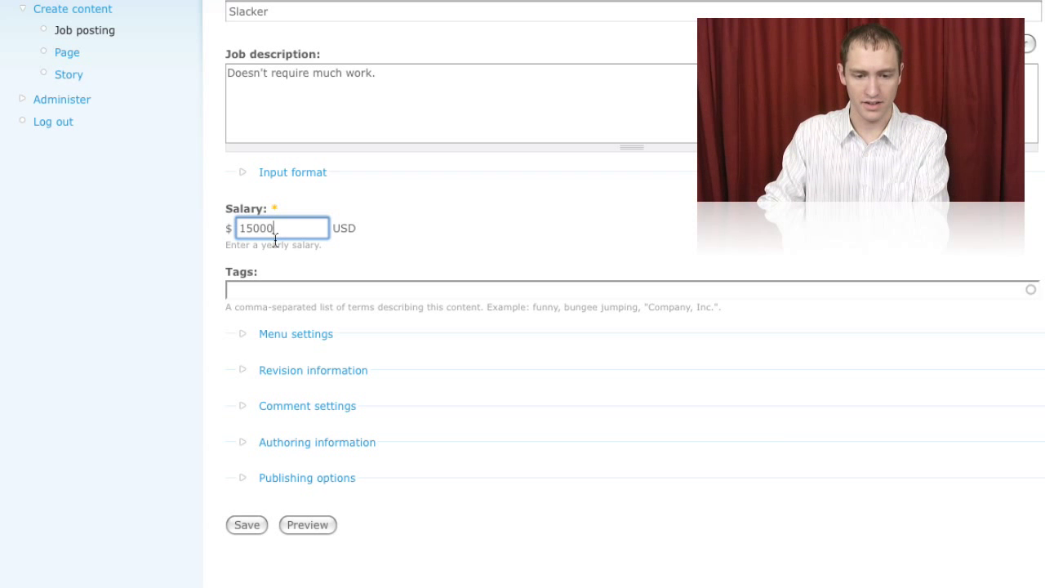
{"action": "left_click", "coordinate": [301, 293]}
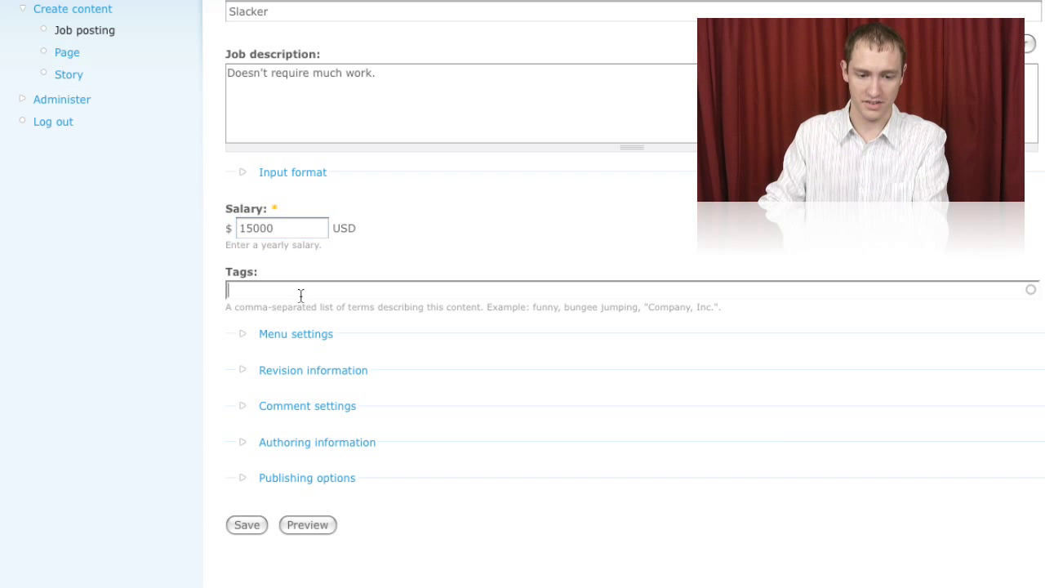
{"action": "type", "text": "easy"}
{"action": "left_click", "coordinate": [153, 337]}
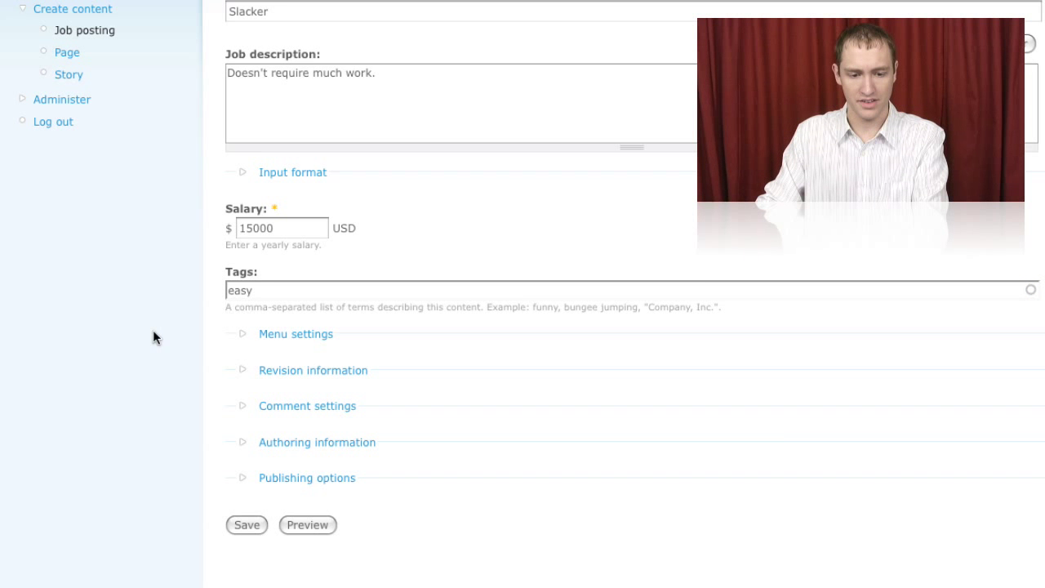
{"action": "left_click", "coordinate": [238, 526]}
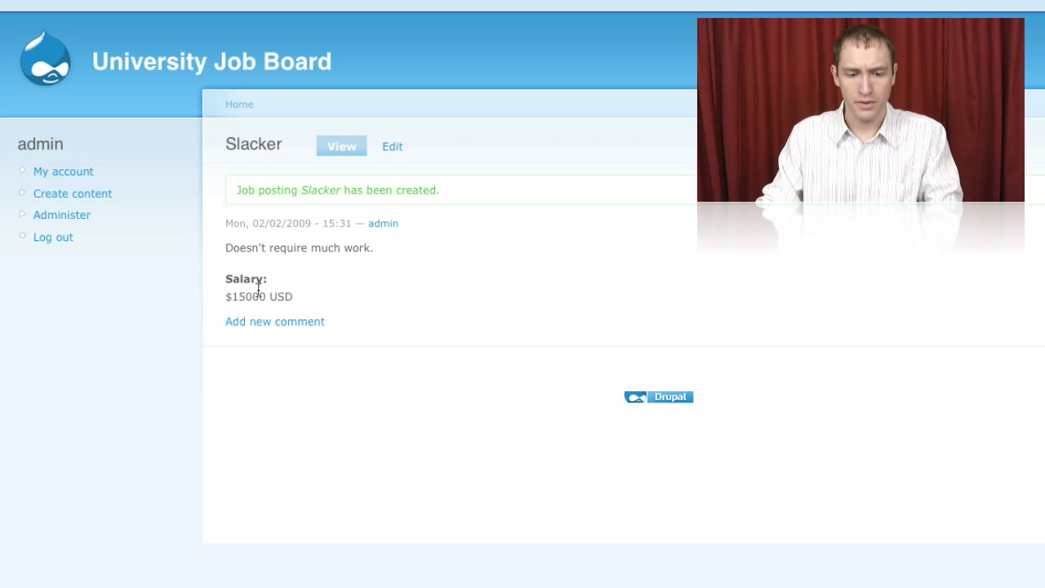
- Check the title, description and formatted salary amount on the saved Slacker posting
{"action": "left_click_drag", "start_coordinate": [226, 142], "coordinate": [326, 246]}
{"action": "left_click", "coordinate": [338, 245]}
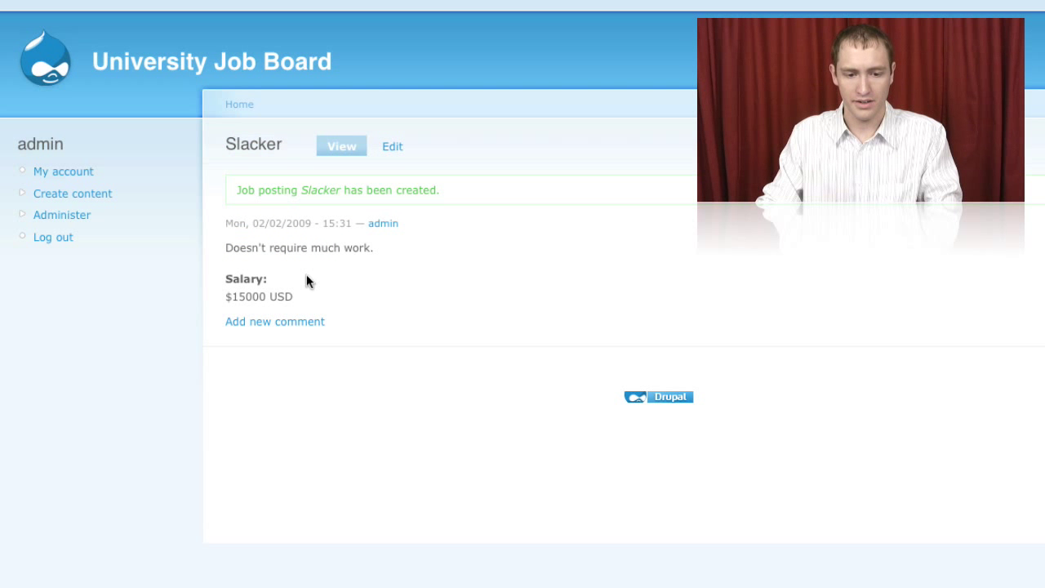
{"action": "double_click", "coordinate": [251, 298]}
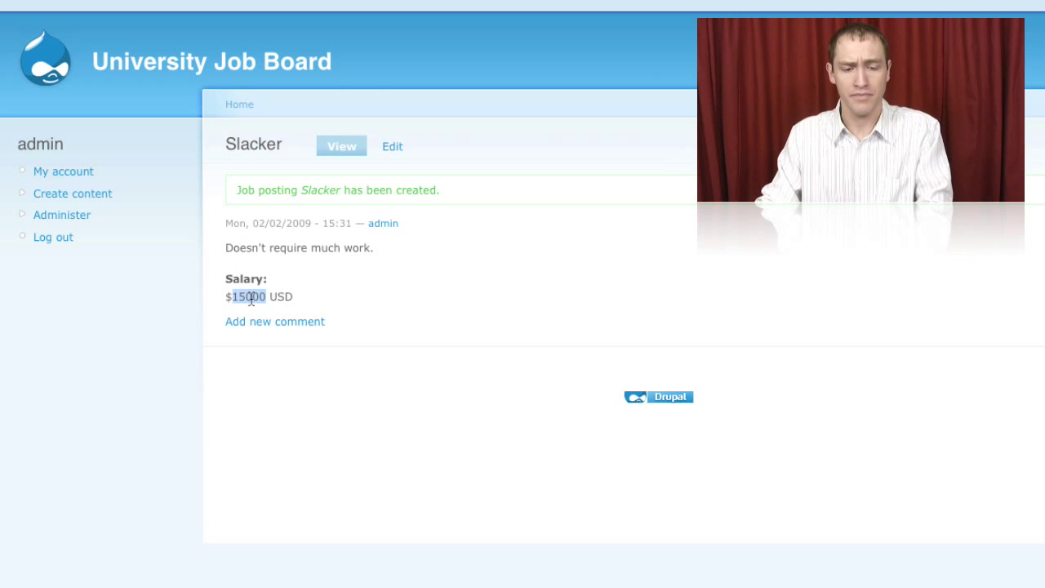